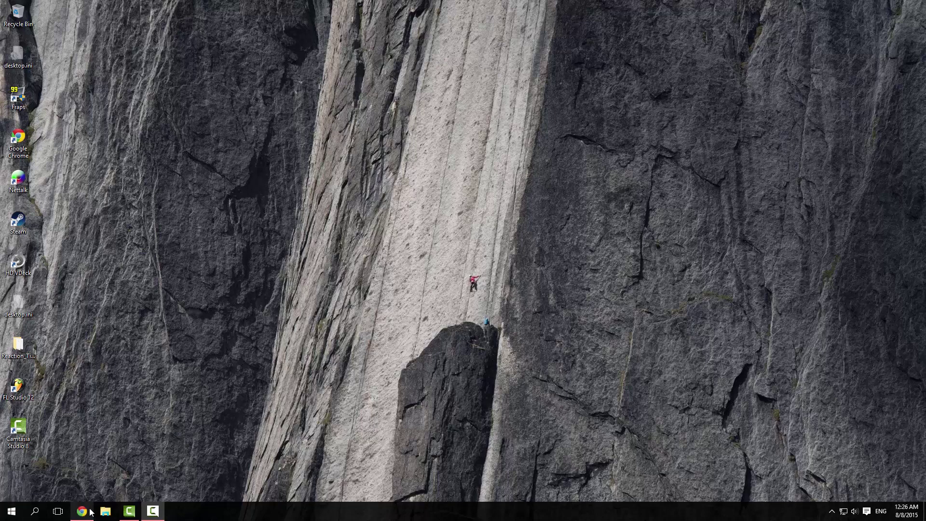
{"action": "left_click", "coordinate": [105, 514]}
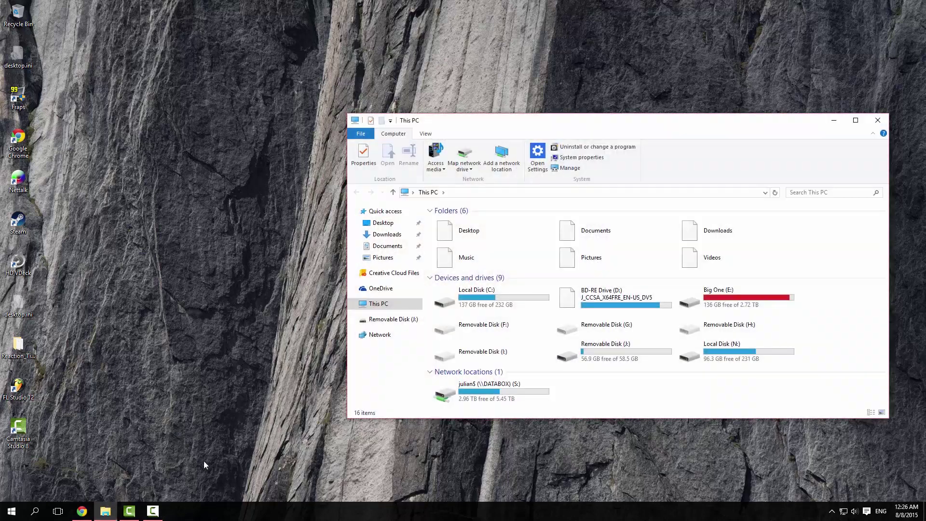
{"action": "double_click", "coordinate": [715, 356]}
{"action": "scroll", "coordinate": [568, 347], "scroll_direction": "down", "scroll_amount": 3}
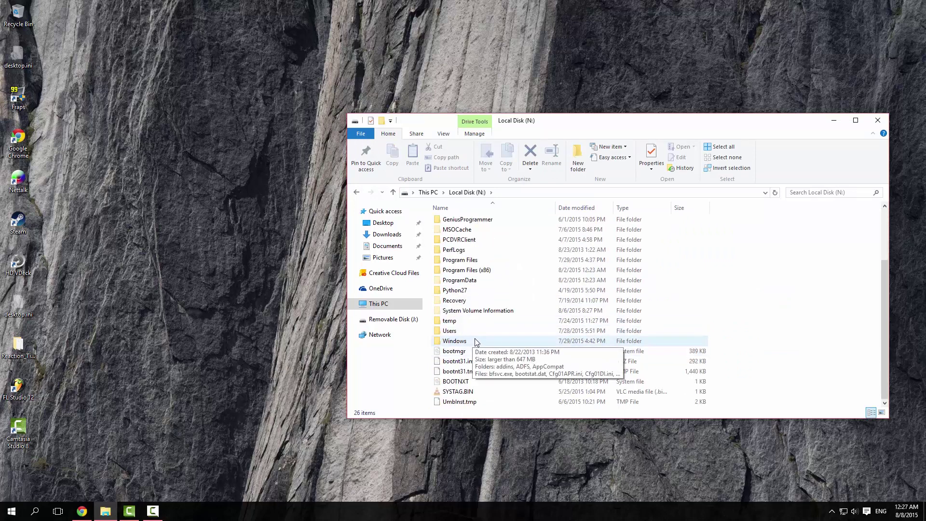
{"action": "double_click", "coordinate": [473, 341]}
{"action": "scroll", "coordinate": [486, 340], "scroll_direction": "down", "scroll_amount": 8}
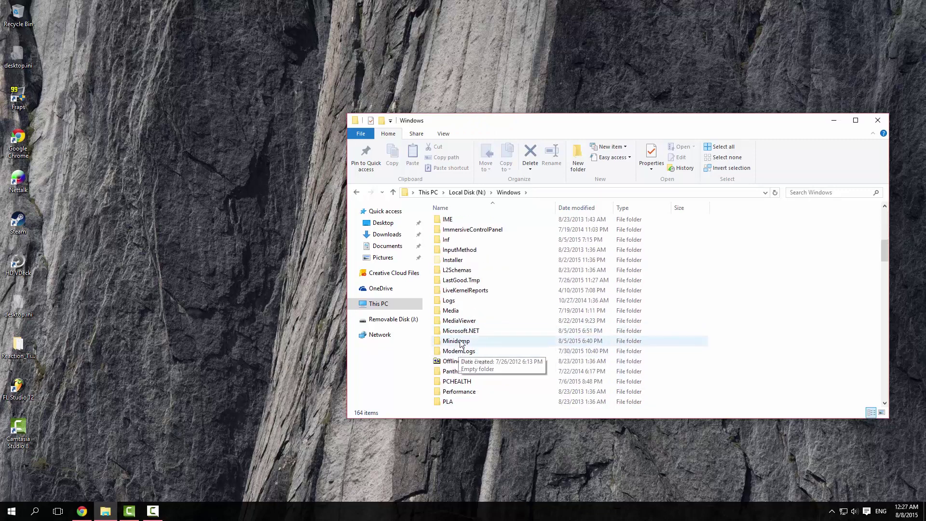
{"action": "double_click", "coordinate": [438, 340]}
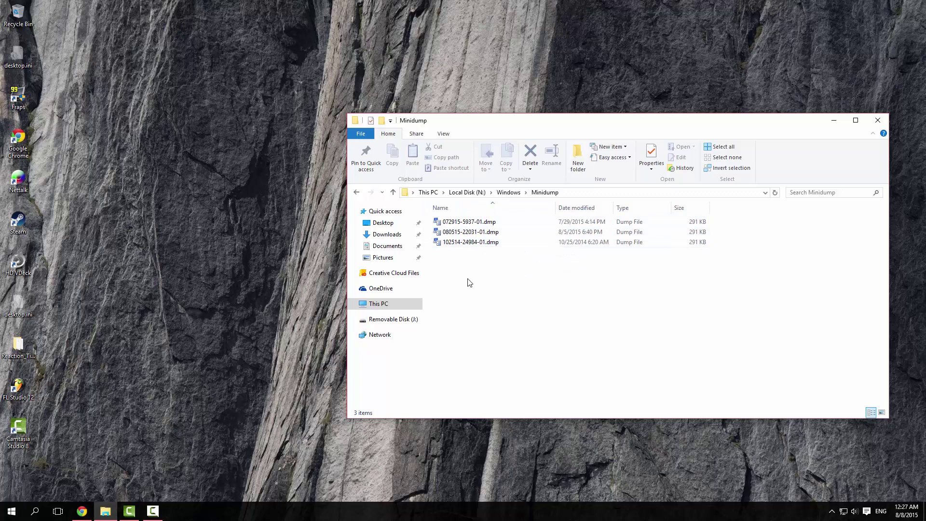
{"action": "left_click", "coordinate": [480, 234]}
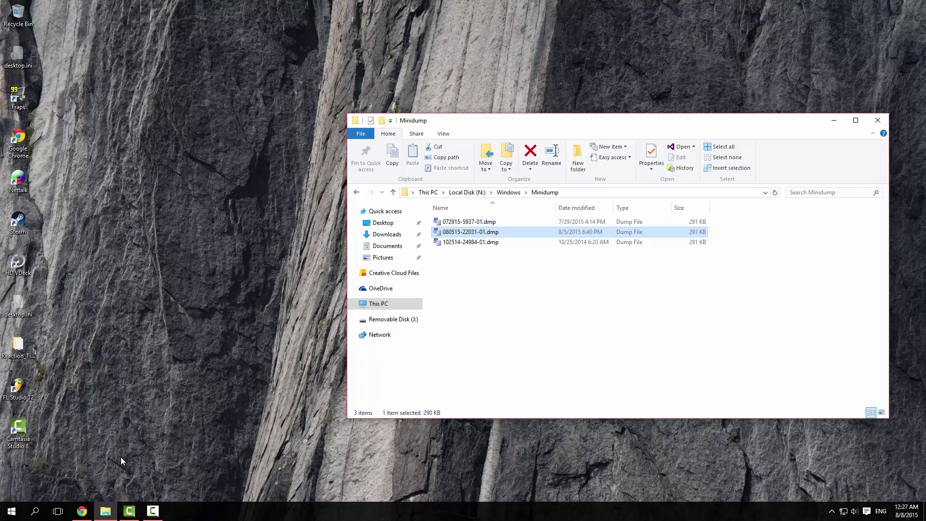
{"action": "left_click", "coordinate": [83, 510]}
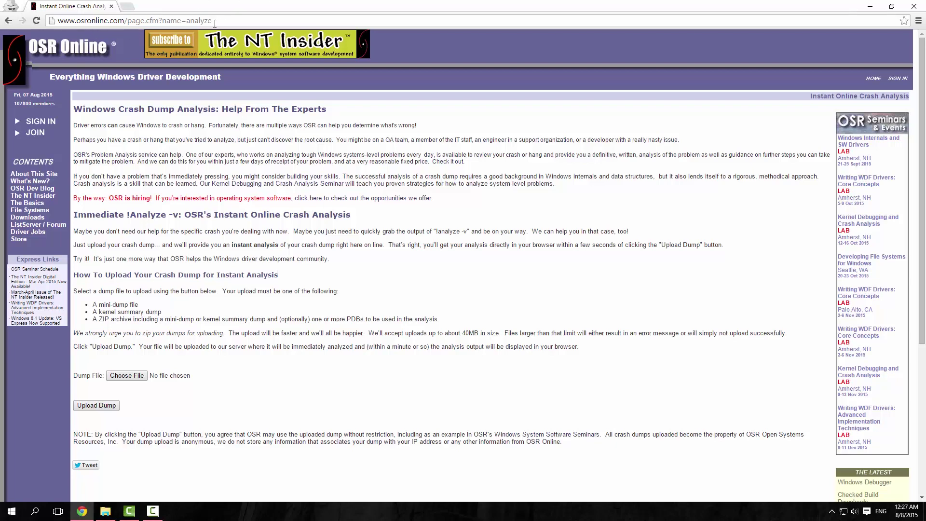
{"action": "left_click", "coordinate": [126, 375]}
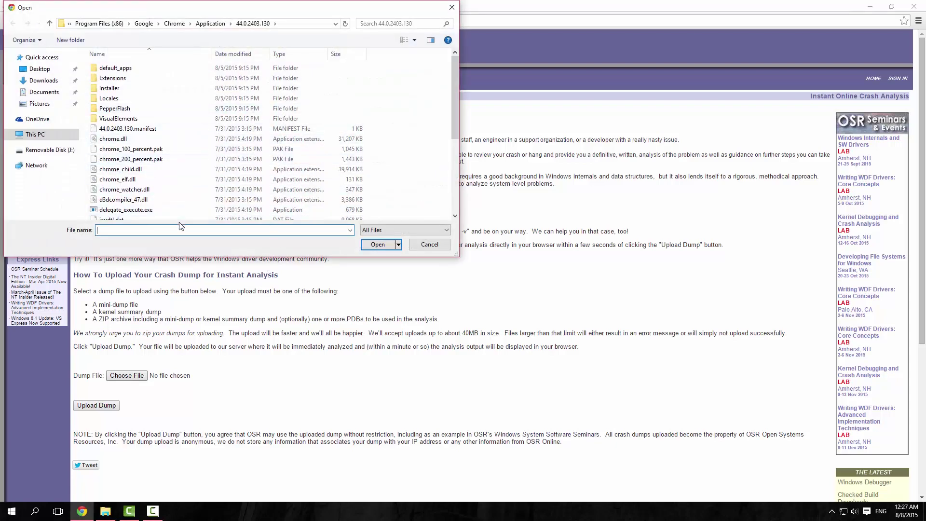
{"action": "type", "text": "n:\\wind"}
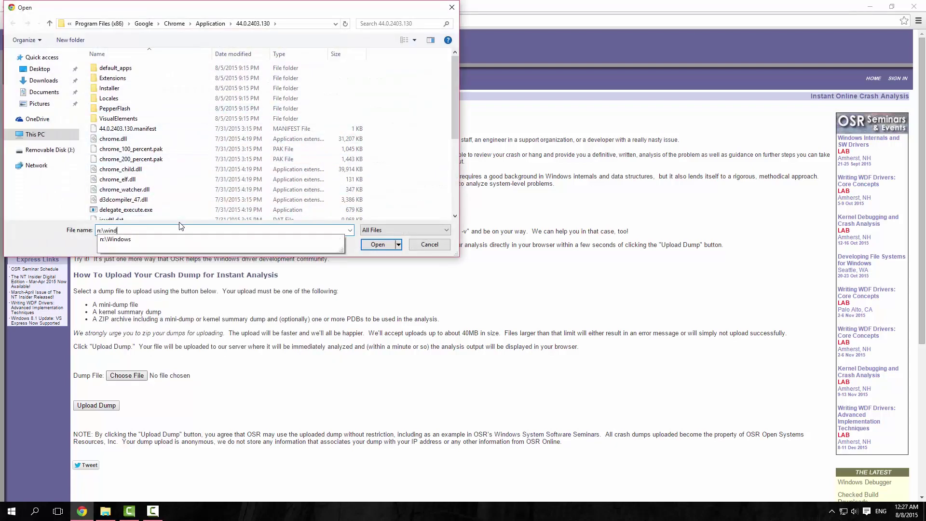
{"action": "type", "text": "ows\\minidump"}
{"action": "key", "text": "Return"}
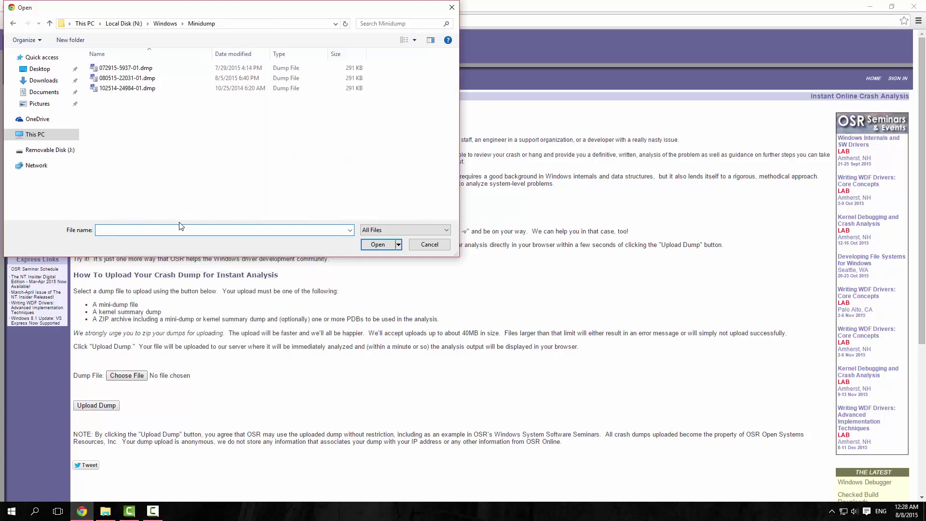
{"action": "left_click", "coordinate": [117, 78]}
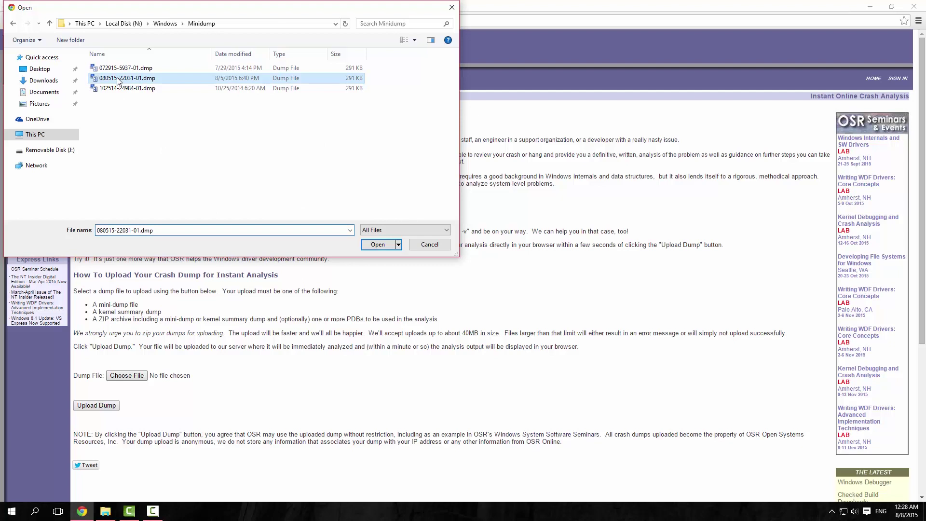
{"action": "left_click", "coordinate": [384, 245]}
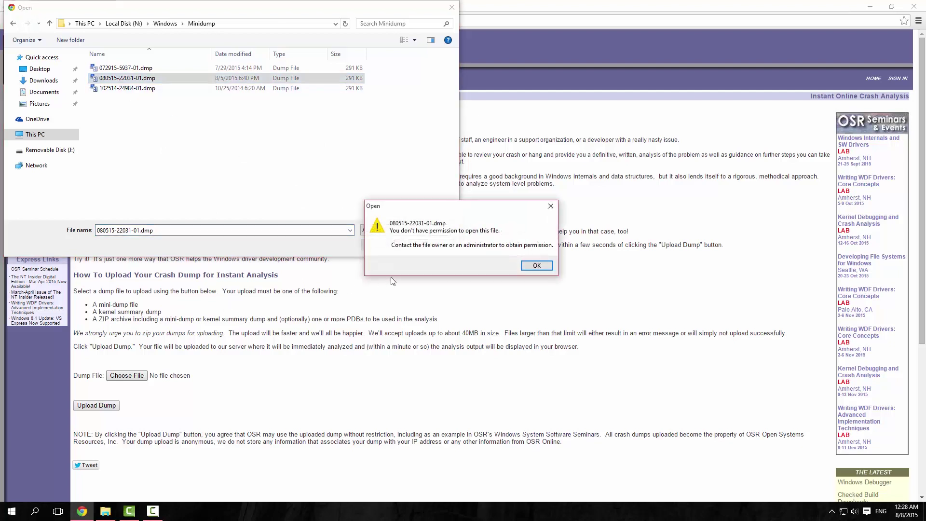
{"action": "left_click", "coordinate": [536, 265]}
{"action": "left_click", "coordinate": [105, 510]}
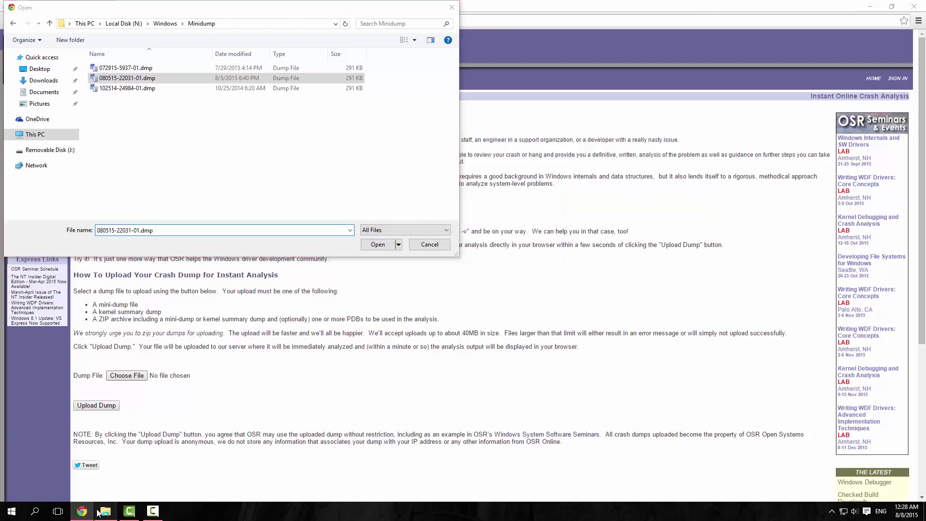
{"action": "right_click", "coordinate": [441, 235]}
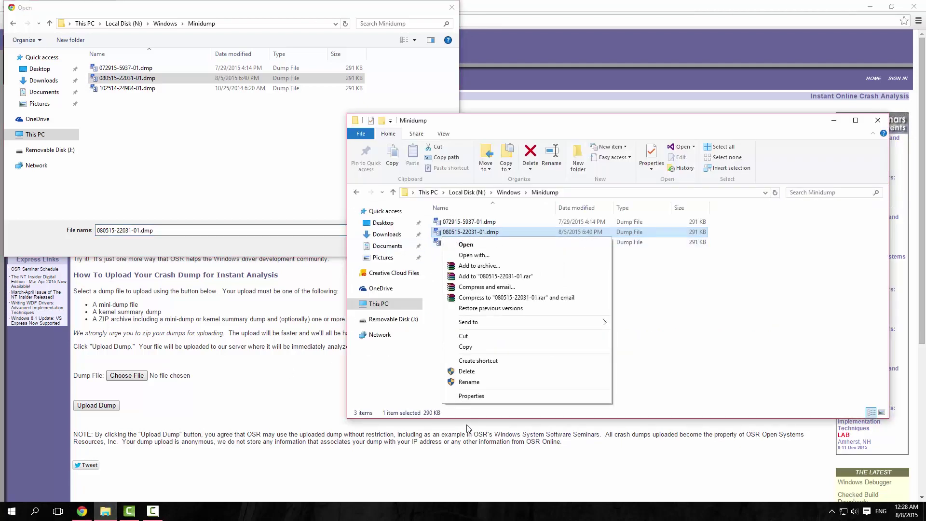
{"action": "left_click", "coordinate": [465, 403]}
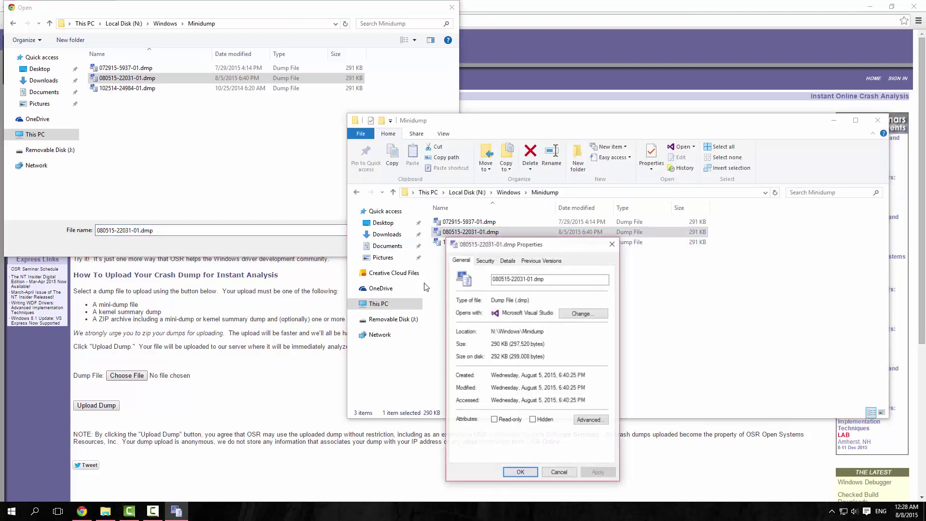
{"action": "left_click", "coordinate": [485, 260]}
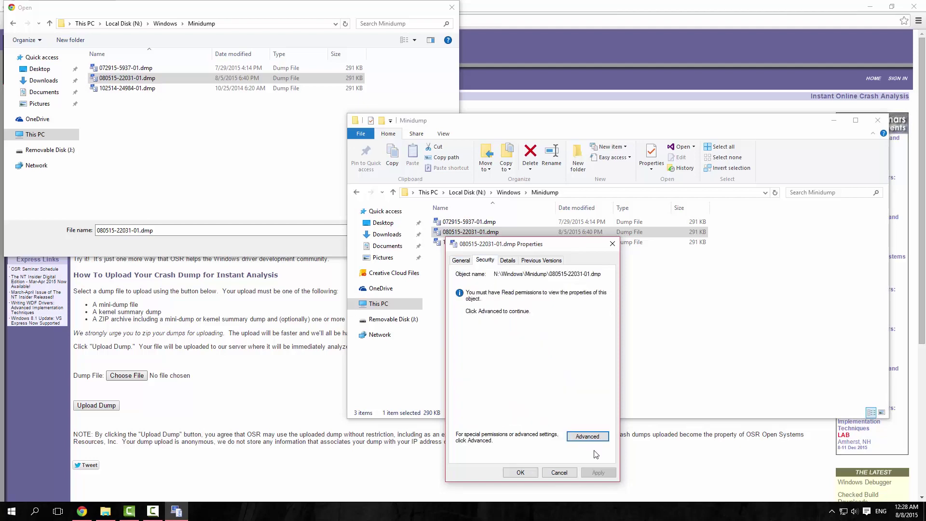
{"action": "left_click", "coordinate": [587, 436]}
{"action": "left_click", "coordinate": [328, 229]}
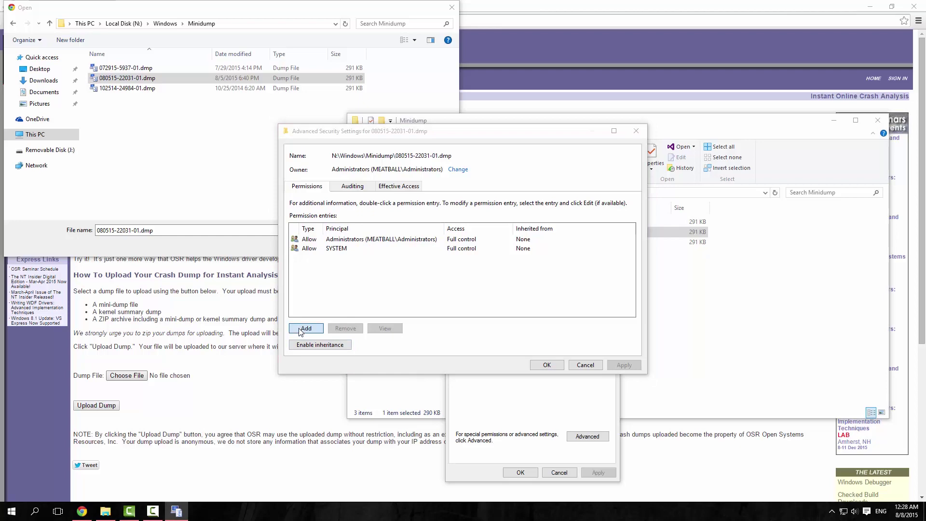
{"action": "left_click", "coordinate": [308, 329]}
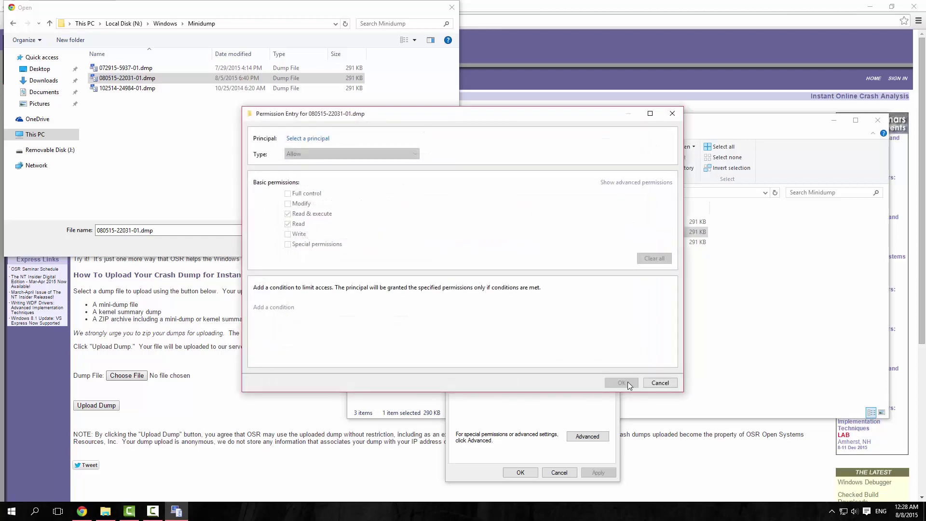
{"action": "left_click", "coordinate": [659, 383]}
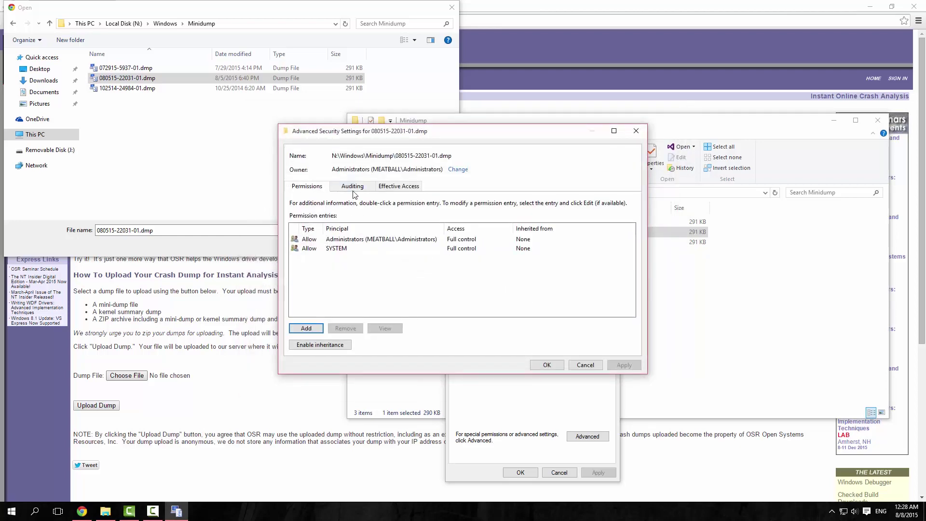
Add a Full control permission entry for the user's account and close the dialogs.
{"action": "left_click", "coordinate": [320, 331]}
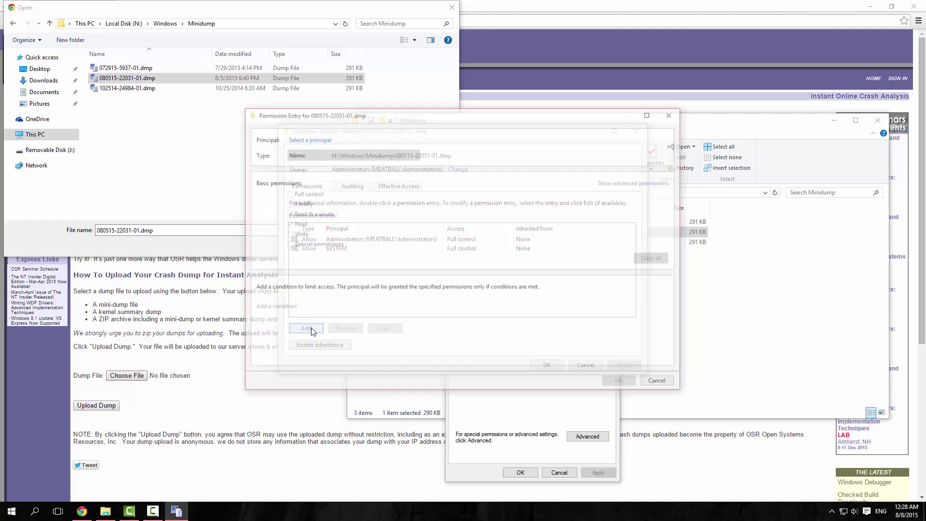
{"action": "left_click", "coordinate": [304, 140]}
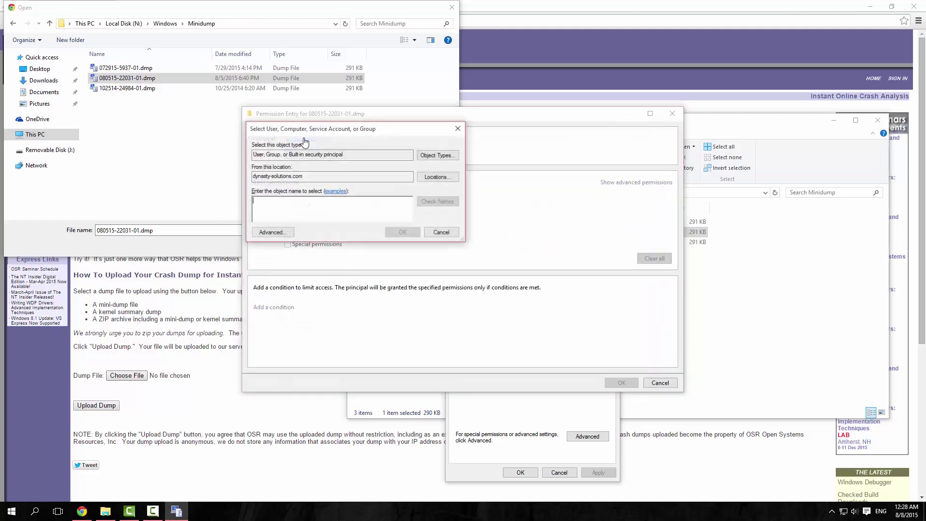
{"action": "type", "text": "julian"}
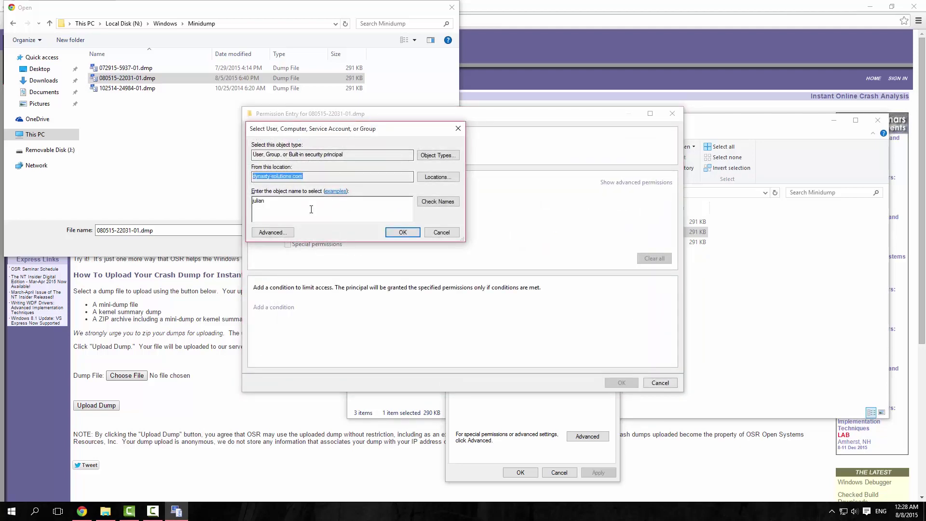
{"action": "key", "text": "Return"}
{"action": "left_click", "coordinate": [288, 194]}
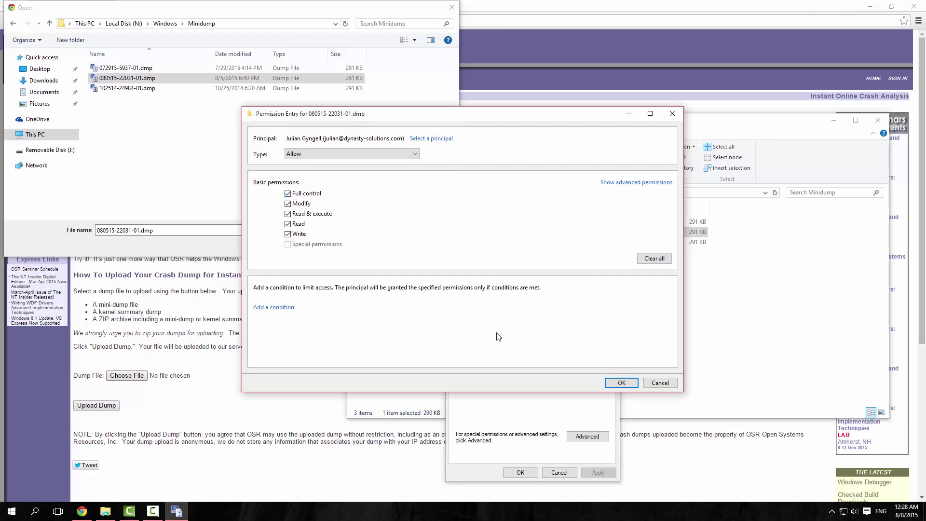
{"action": "left_click", "coordinate": [621, 382]}
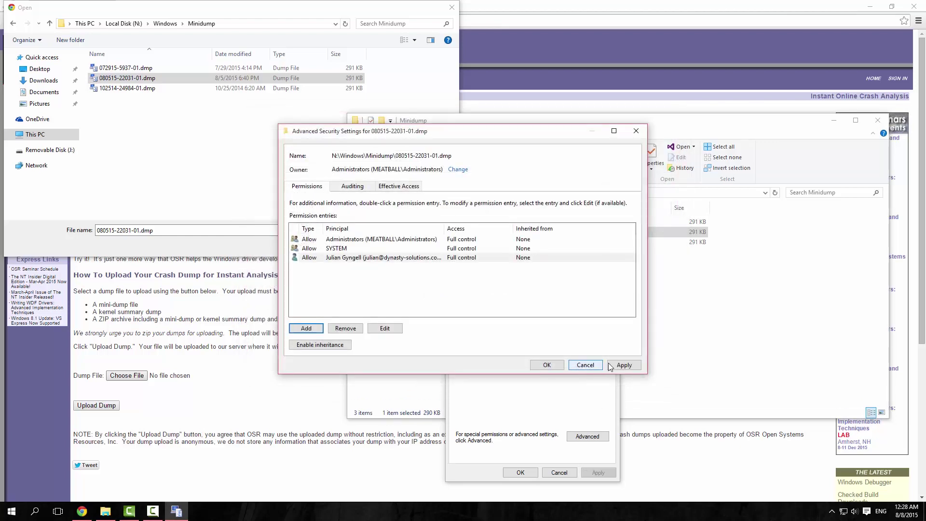
{"action": "left_click", "coordinate": [559, 366]}
{"action": "left_click", "coordinate": [530, 472]}
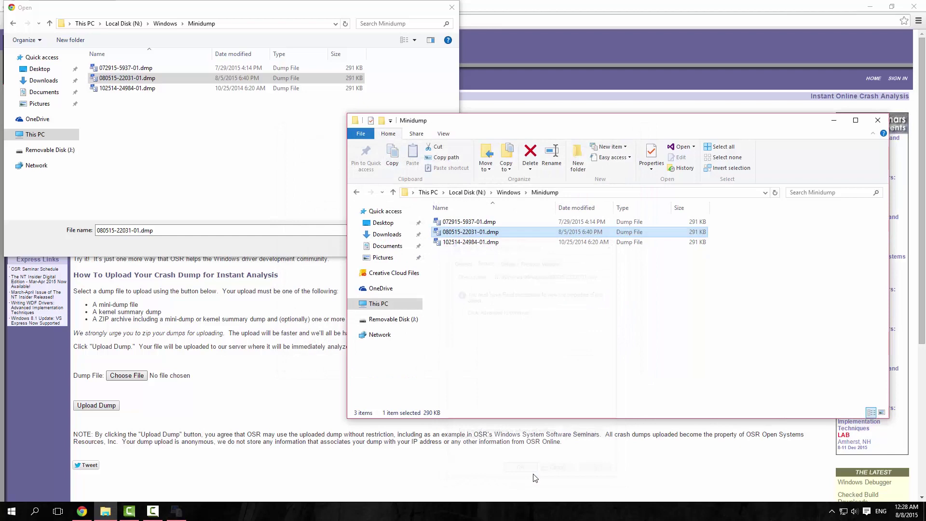
{"action": "double_click", "coordinate": [155, 78]}
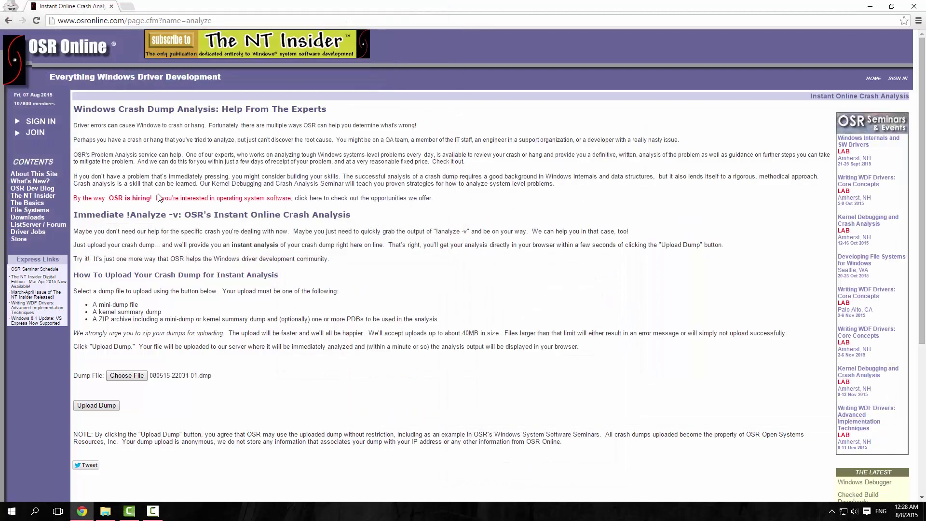
{"action": "left_click", "coordinate": [95, 407]}
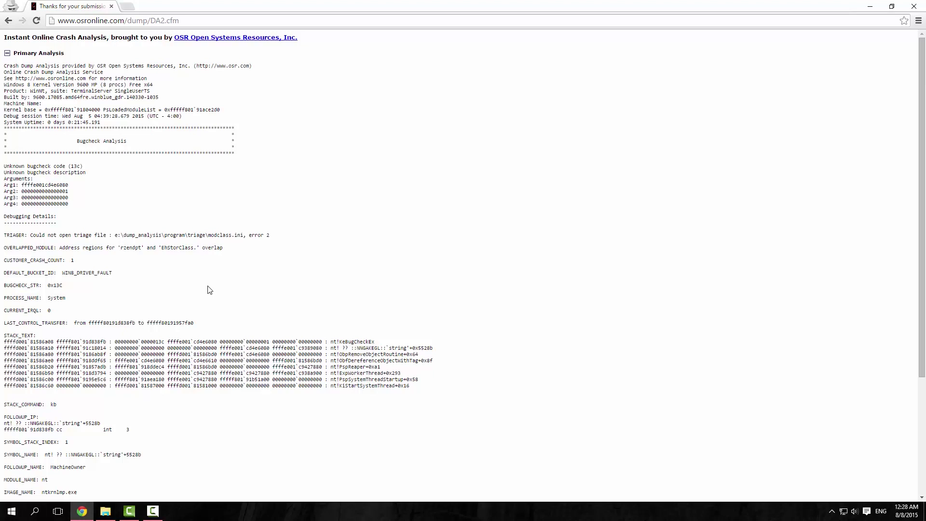
Copy bugcheck code 13c from the report and Google 'bugcheck 0x0000013c' in a new tab.
{"action": "left_click_drag", "start_coordinate": [72, 167], "coordinate": [81, 167]}
{"action": "right_click", "coordinate": [79, 168]}
{"action": "left_click", "coordinate": [90, 174]}
{"action": "left_click", "coordinate": [129, 6]}
{"action": "type", "text": "bu"}
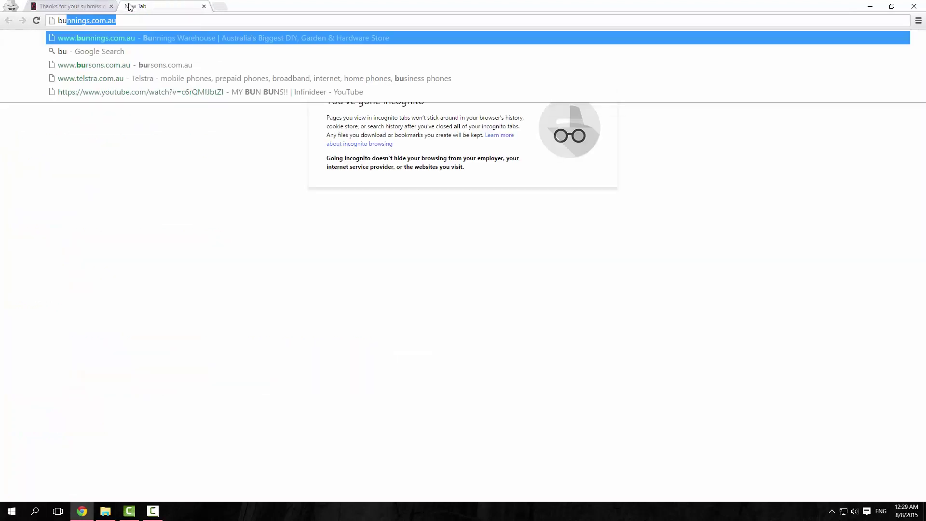
{"action": "type", "text": "gcheck 0x0"}
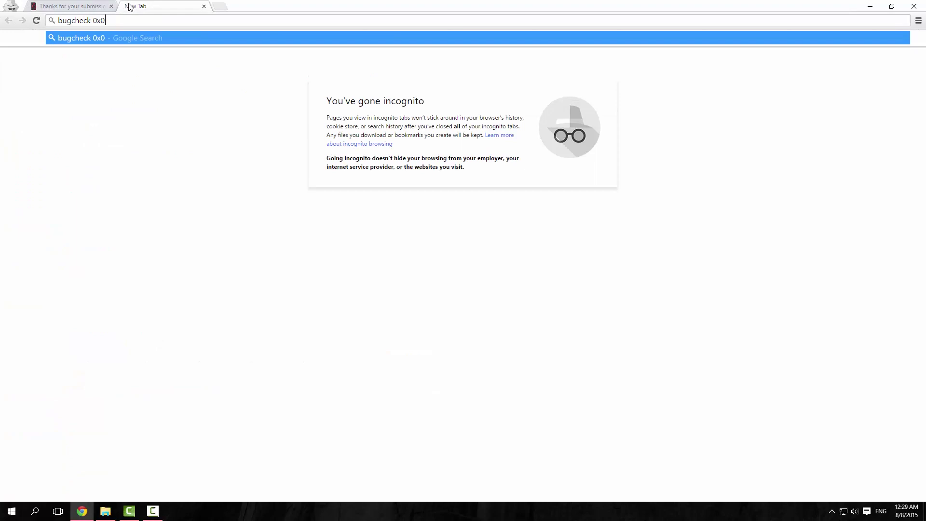
{"action": "type", "text": "0000"}
{"action": "key", "text": "ctrl+v"}
{"action": "key", "text": "Return"}
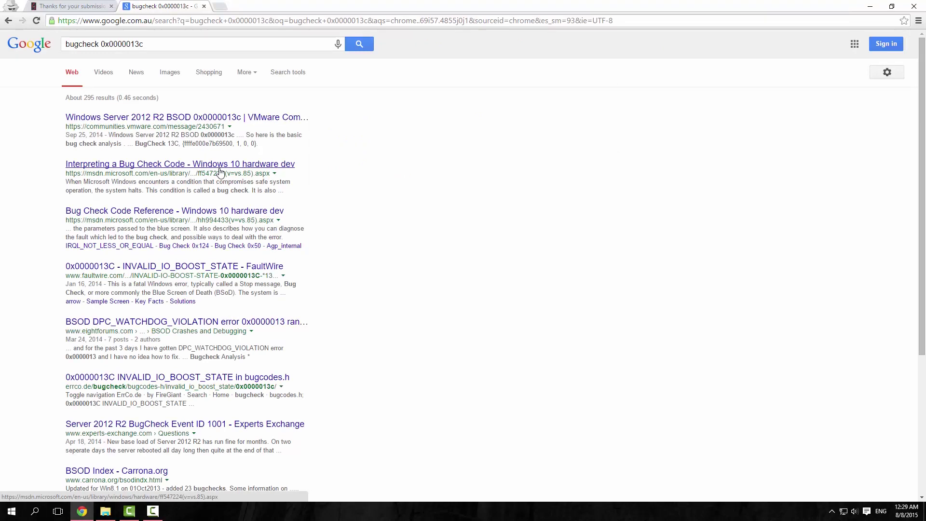
Read the FaultWire 0x0000013C INVALID_IO_BOOST_STATE article to its footer, then close its tab.
{"action": "left_click", "coordinate": [167, 270]}
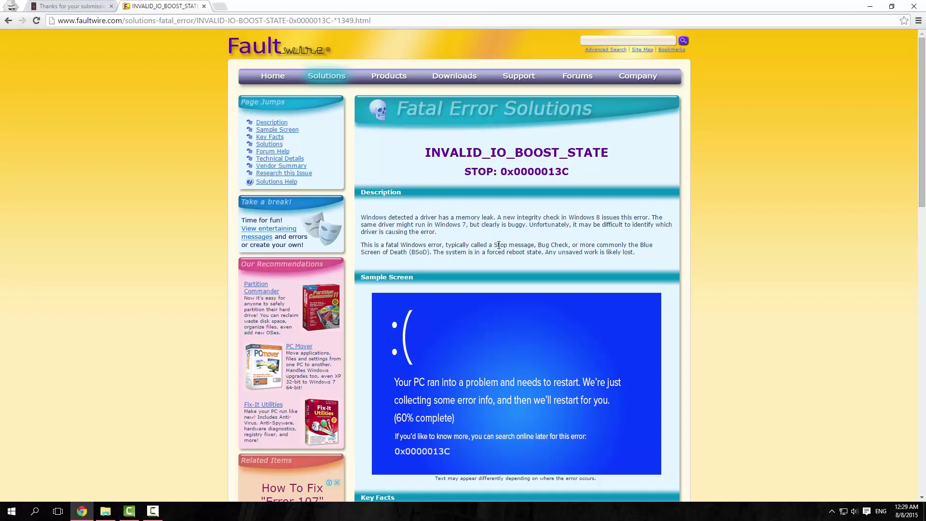
{"action": "scroll", "coordinate": [470, 260], "scroll_direction": "down", "scroll_amount": 7}
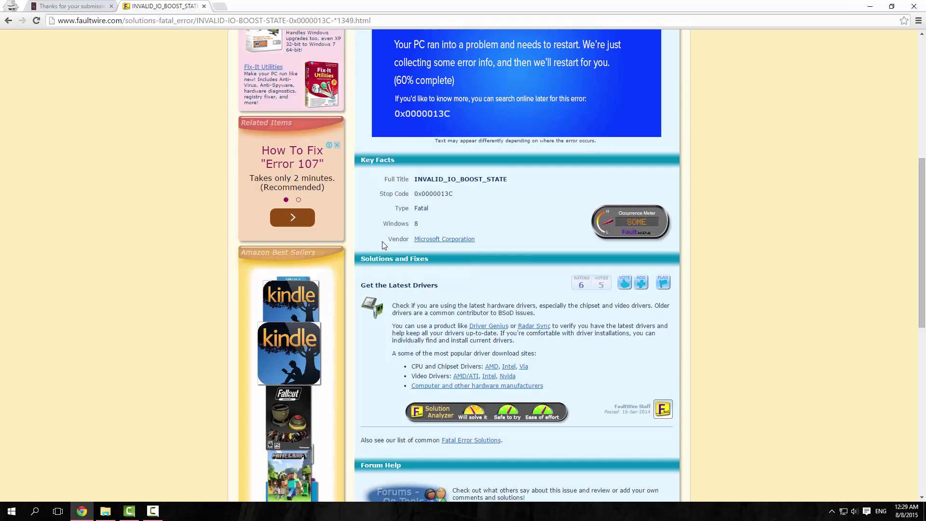
{"action": "scroll", "coordinate": [405, 264], "scroll_direction": "down", "scroll_amount": 8}
{"action": "scroll", "coordinate": [405, 263], "scroll_direction": "down", "scroll_amount": 2}
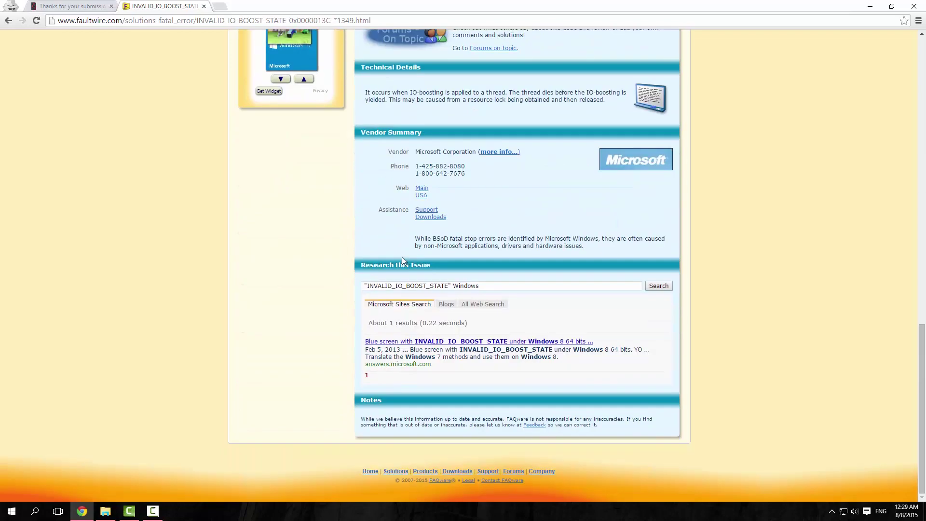
{"action": "left_click", "coordinate": [203, 7]}
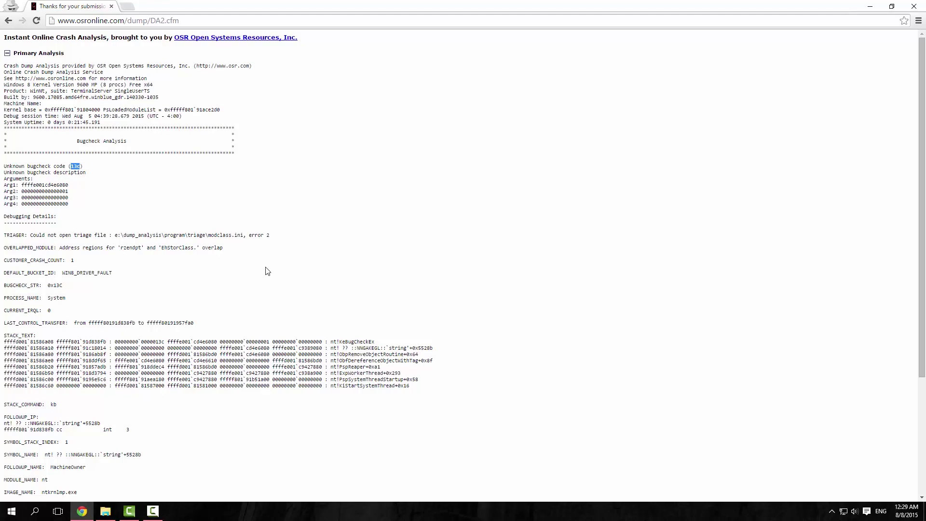
Scroll to the report's BUCKET_ID line and copy the NNGAKEGL symbol.
{"action": "scroll", "coordinate": [265, 276], "scroll_direction": "down", "scroll_amount": 3}
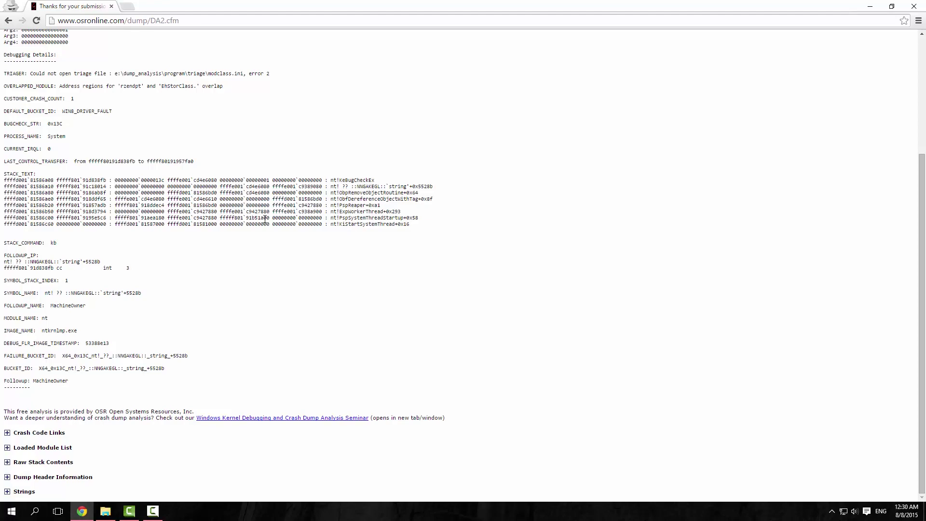
{"action": "scroll", "coordinate": [183, 288], "scroll_direction": "up", "scroll_amount": 2}
{"action": "scroll", "coordinate": [184, 288], "scroll_direction": "down", "scroll_amount": 2}
{"action": "scroll", "coordinate": [160, 294], "scroll_direction": "up", "scroll_amount": 3}
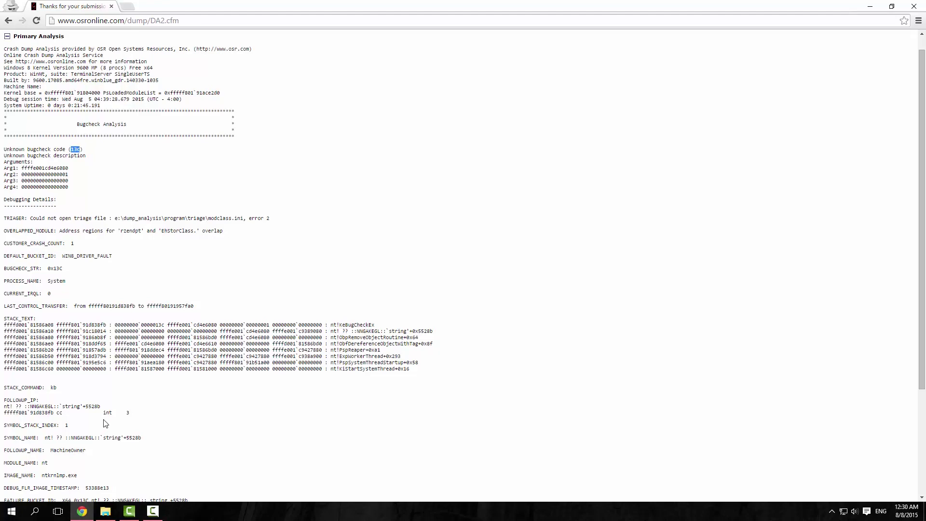
{"action": "scroll", "coordinate": [244, 400], "scroll_direction": "down", "scroll_amount": 3}
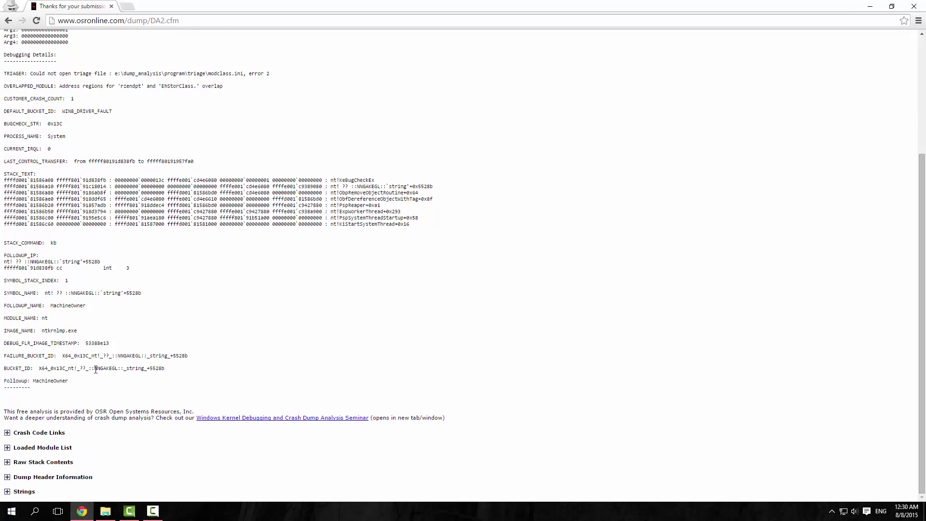
{"action": "left_click_drag", "start_coordinate": [101, 369], "coordinate": [119, 369]}
{"action": "right_click", "coordinate": [117, 368]}
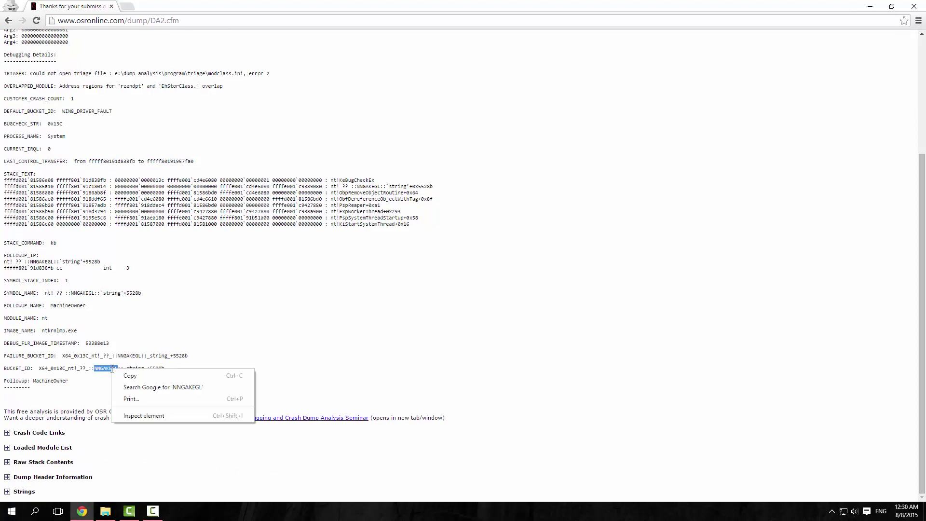
{"action": "left_click", "coordinate": [125, 372]}
{"action": "mouse_move", "coordinate": [369, 187]}
{"action": "left_mouse_down"}
{"action": "mouse_move", "coordinate": [350, 189]}
{"action": "mouse_move", "coordinate": [373, 188]}
{"action": "left_mouse_up"}
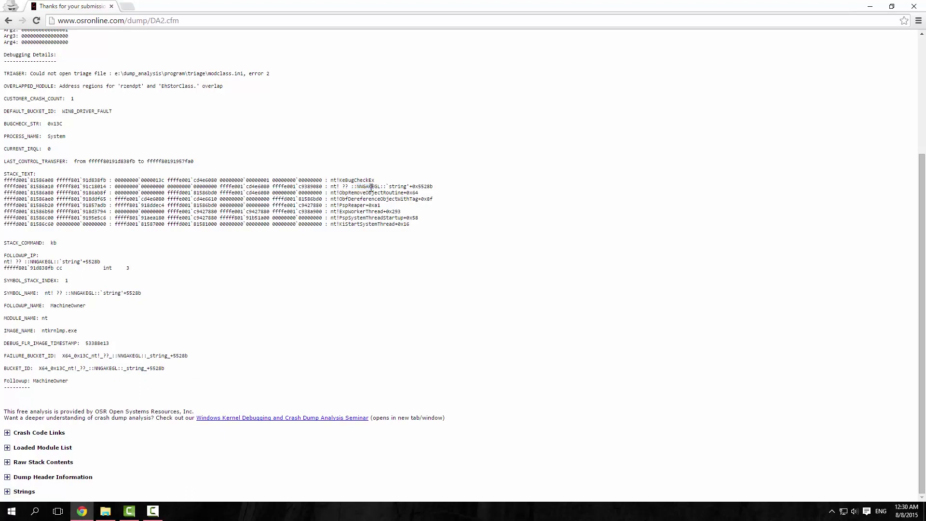
Google NNGAKEGL, skim the results, then close the tab and go back to the upload page.
{"action": "left_click", "coordinate": [126, 5]}
{"action": "key", "text": "ctrl+v"}
{"action": "key", "text": "Return"}
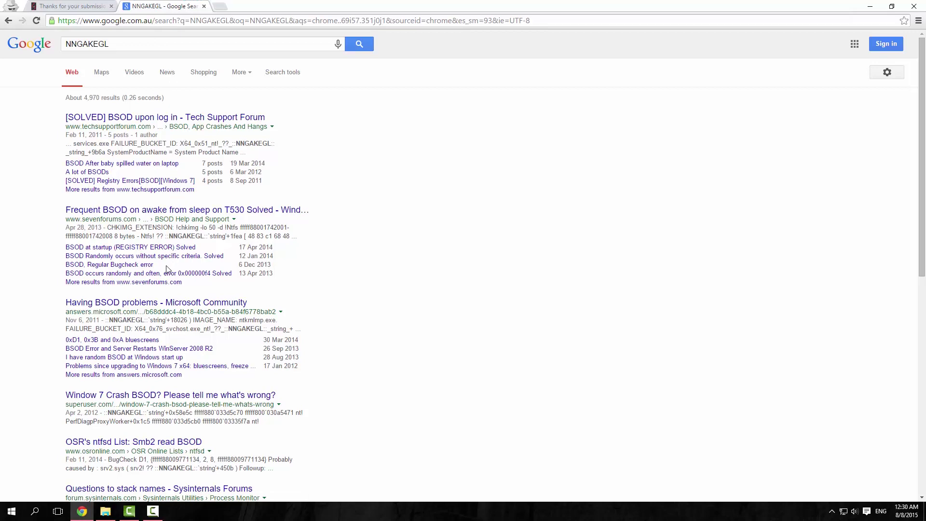
{"action": "scroll", "coordinate": [166, 269], "scroll_direction": "down", "scroll_amount": 3}
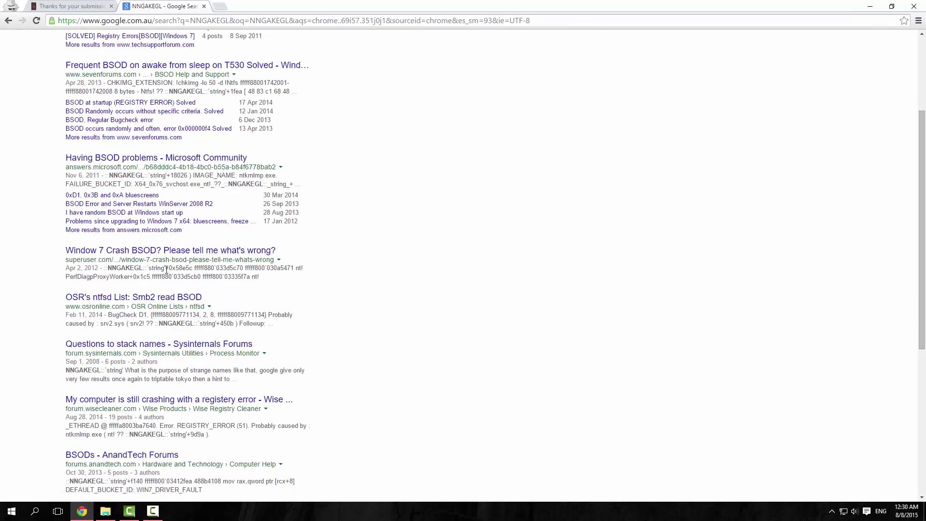
{"action": "scroll", "coordinate": [167, 271], "scroll_direction": "down", "scroll_amount": 4}
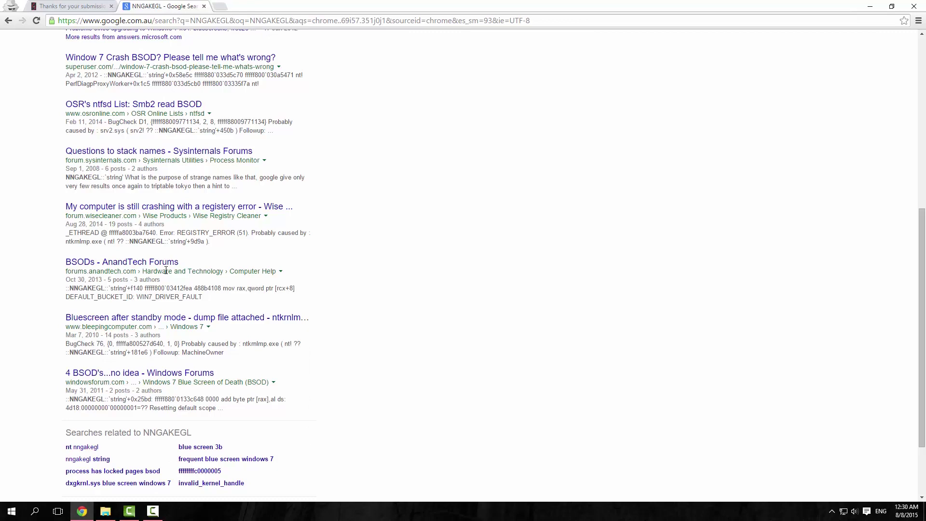
{"action": "scroll", "coordinate": [166, 270], "scroll_direction": "down", "scroll_amount": 2}
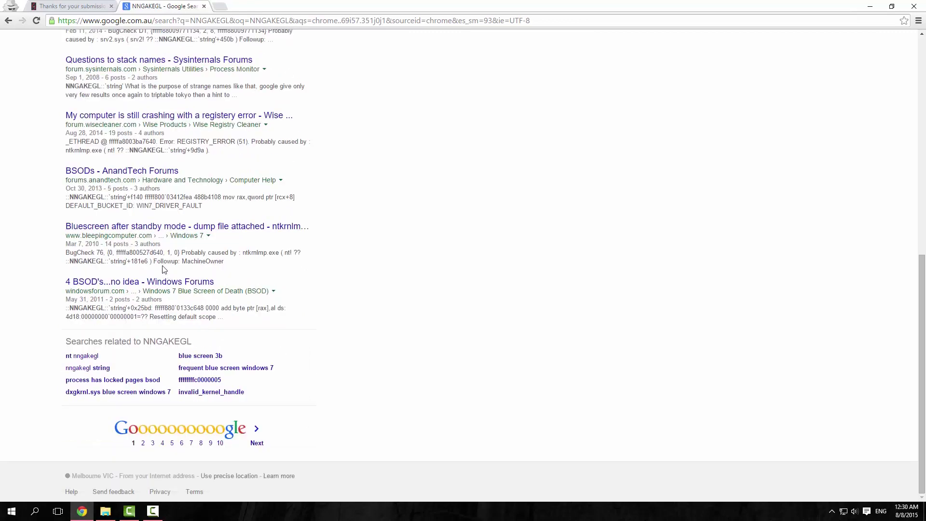
{"action": "left_click", "coordinate": [203, 6]}
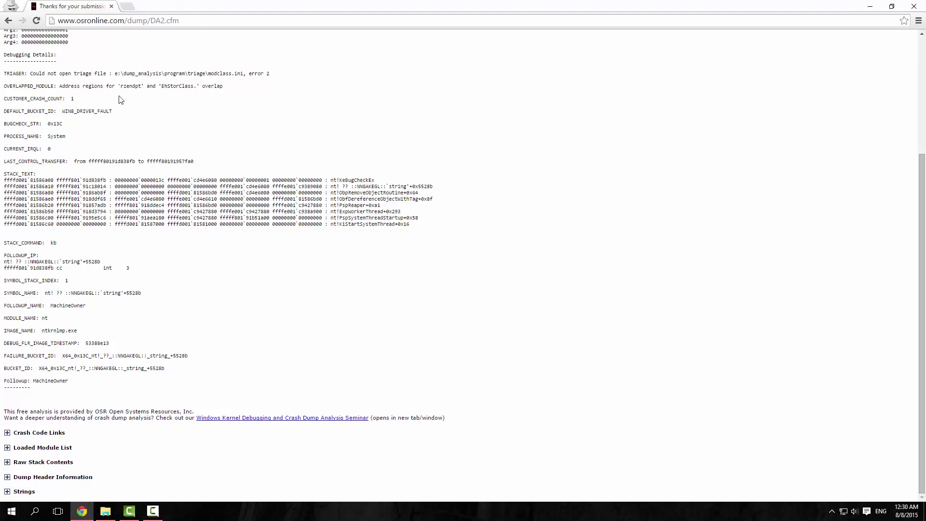
{"action": "scroll", "coordinate": [63, 37], "scroll_direction": "up", "scroll_amount": 4}
{"action": "left_click", "coordinate": [8, 20]}
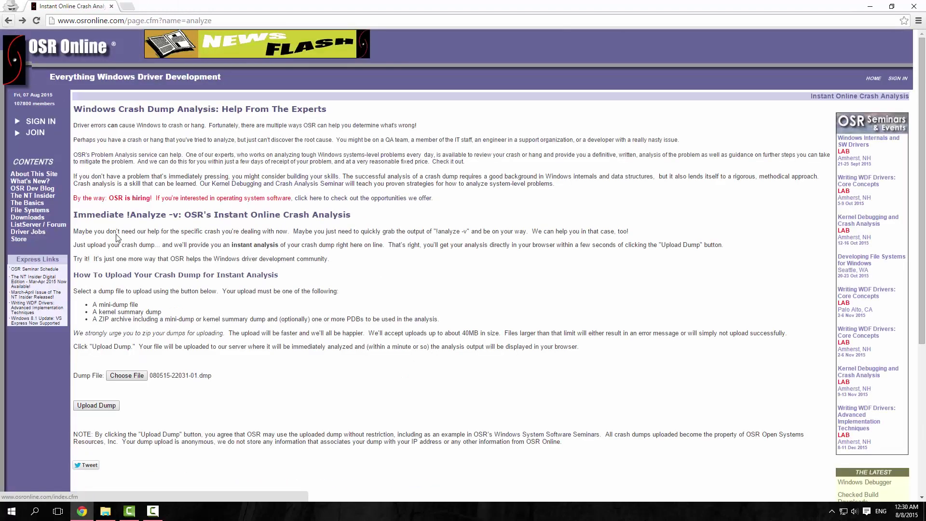
{"action": "left_click", "coordinate": [105, 511]}
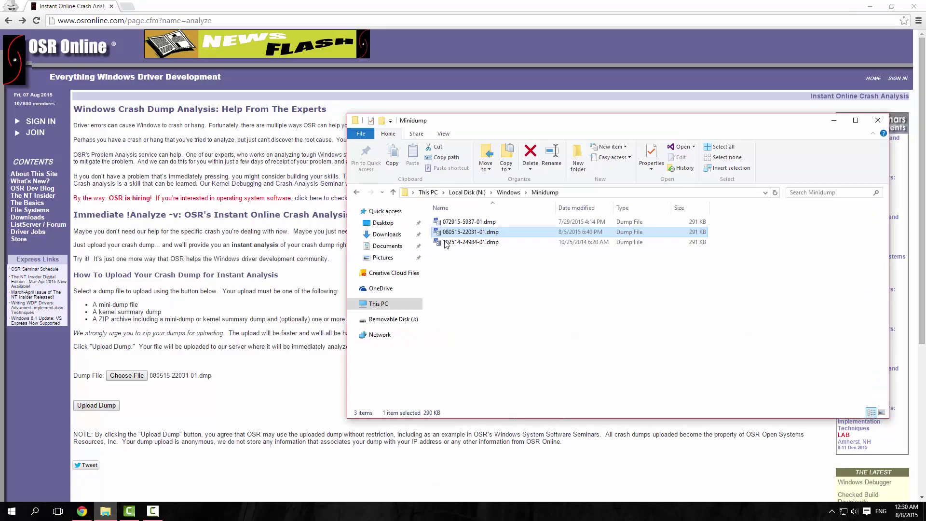
{"action": "right_click", "coordinate": [483, 221]}
{"action": "left_click", "coordinate": [512, 381]}
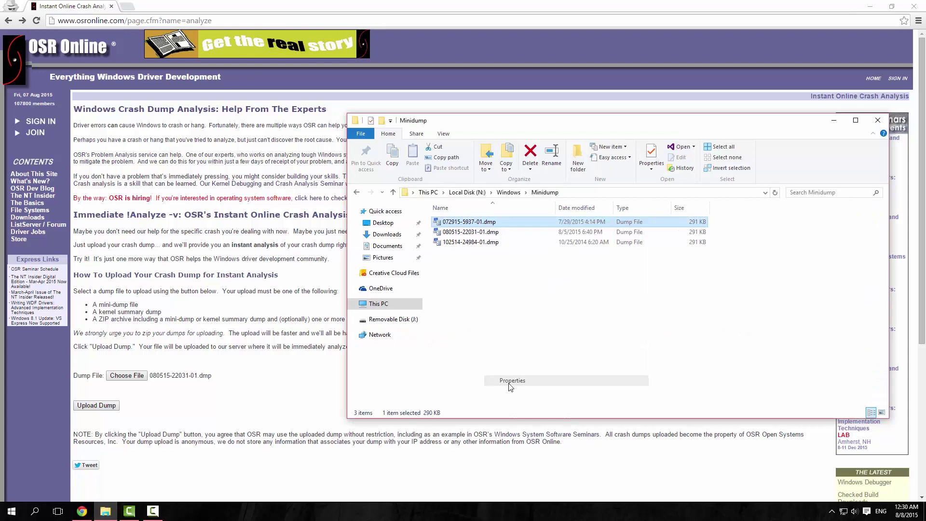
{"action": "left_click", "coordinate": [526, 245]}
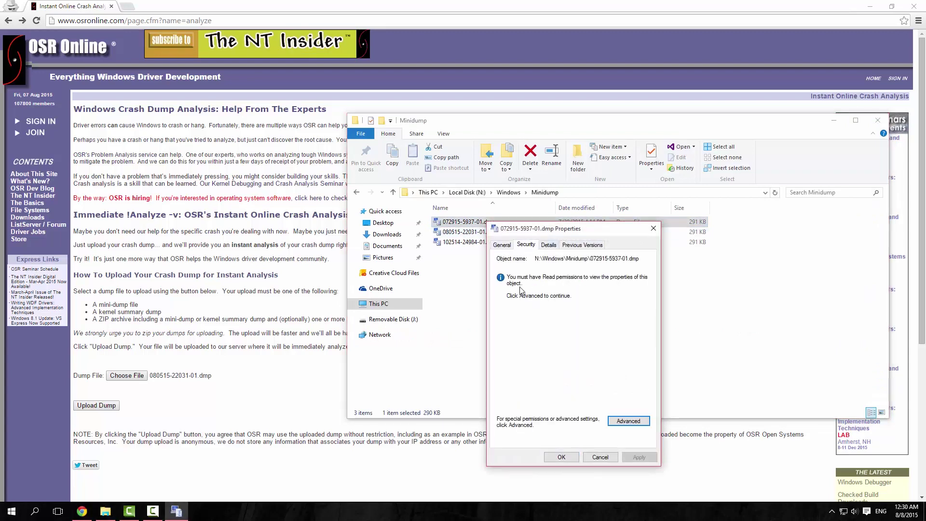
{"action": "left_click", "coordinate": [609, 421]}
{"action": "left_click", "coordinate": [320, 230]}
Add a Full control entry for the user's account, apply it, and close the dialogs.
{"action": "left_click", "coordinate": [312, 328]}
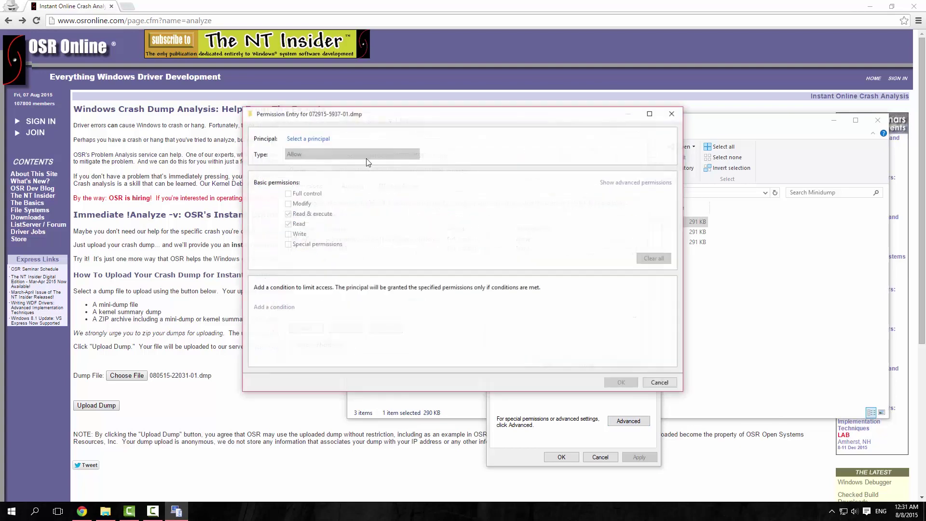
{"action": "left_click", "coordinate": [303, 138]}
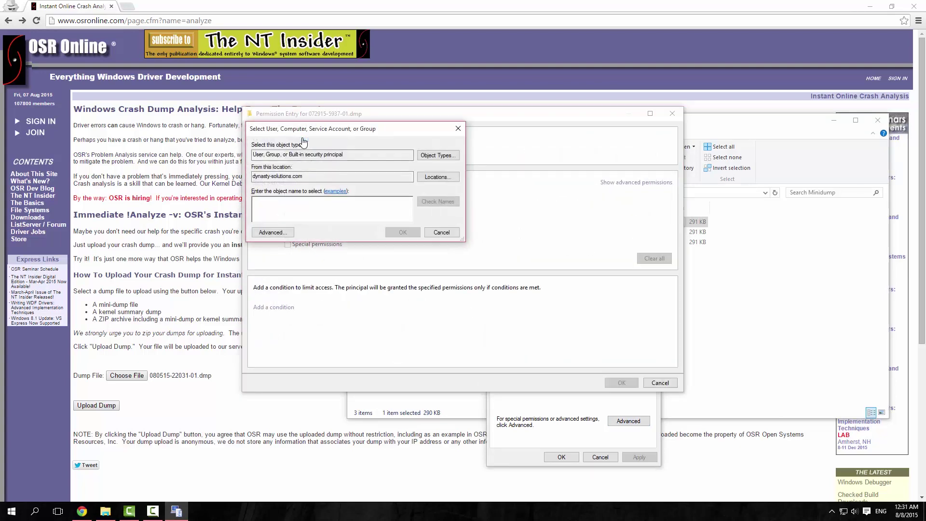
{"action": "type", "text": "julian"}
{"action": "key", "text": "Return"}
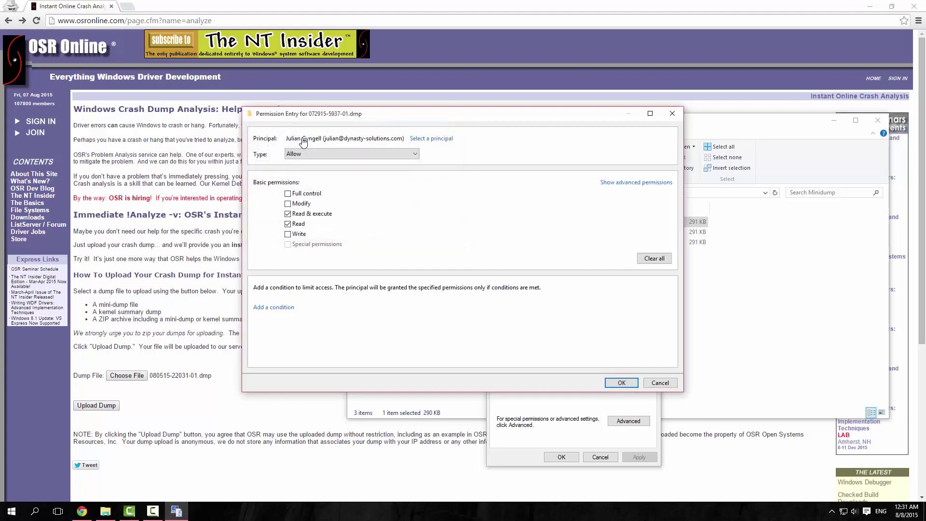
{"action": "left_click", "coordinate": [288, 193]}
{"action": "left_click", "coordinate": [610, 382]}
{"action": "left_click", "coordinate": [624, 365]}
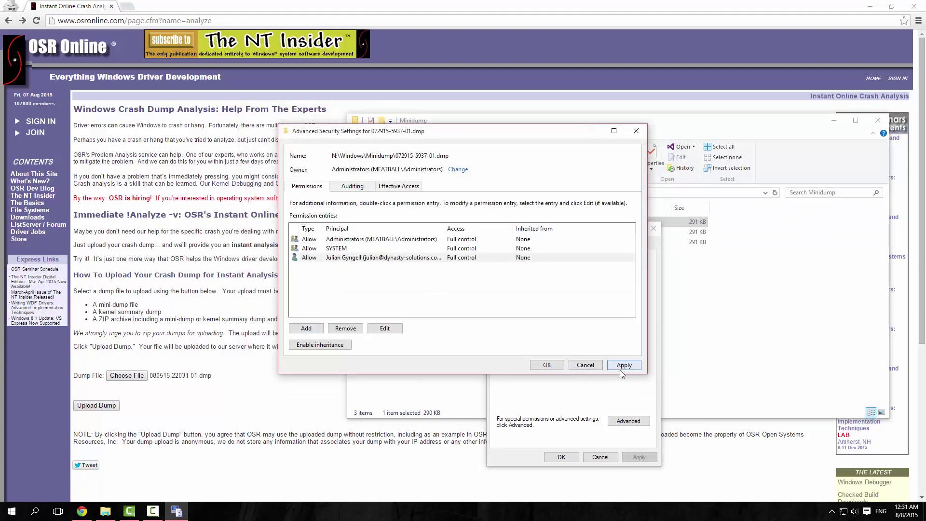
{"action": "left_click", "coordinate": [547, 364]}
{"action": "left_click", "coordinate": [561, 457]}
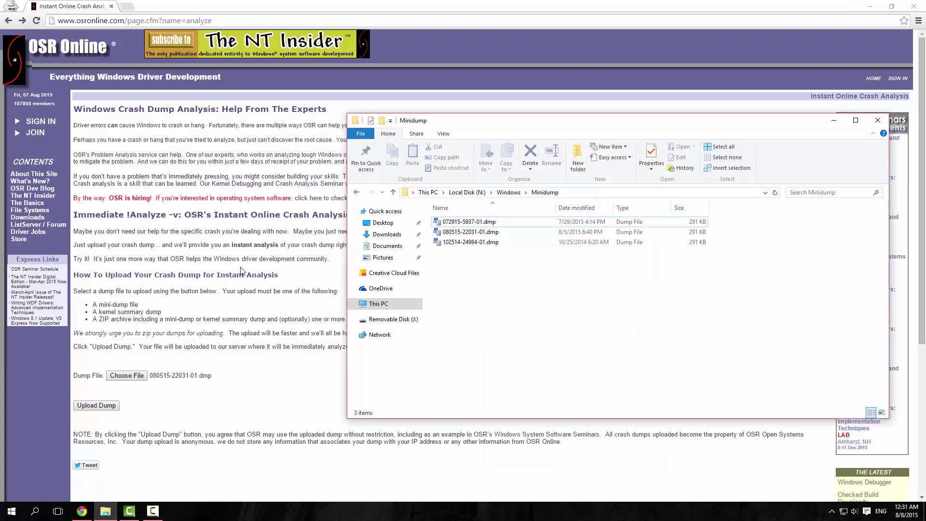
{"action": "left_click", "coordinate": [241, 357]}
{"action": "left_click", "coordinate": [118, 372]}
{"action": "double_click", "coordinate": [105, 68]}
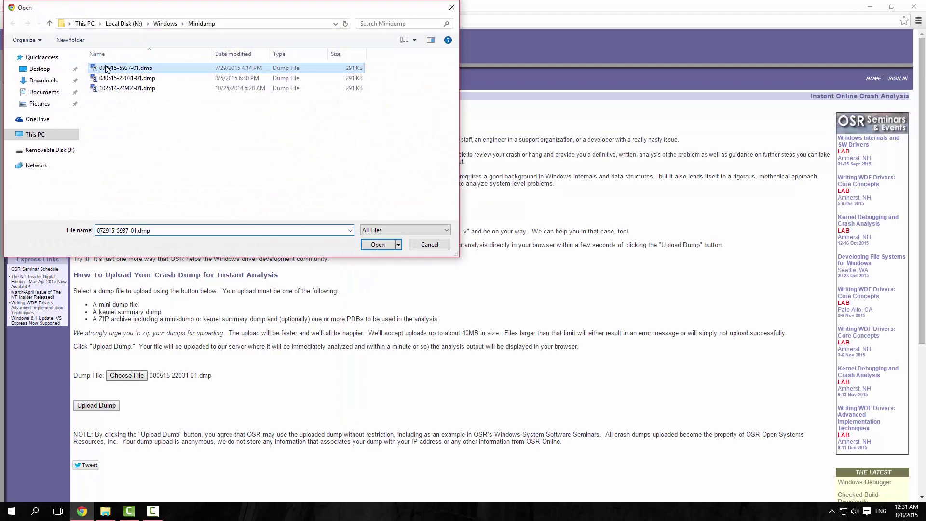
{"action": "left_click", "coordinate": [97, 405]}
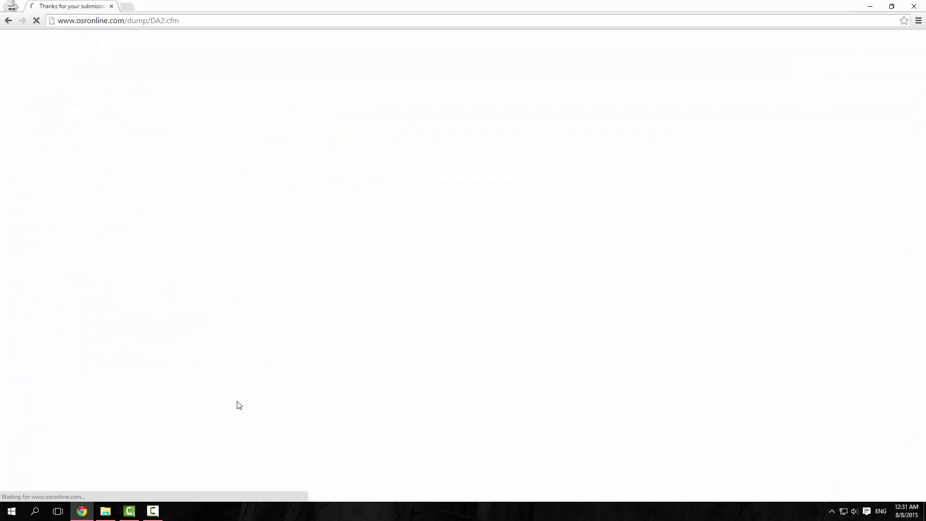
{"action": "left_click", "coordinate": [105, 511]}
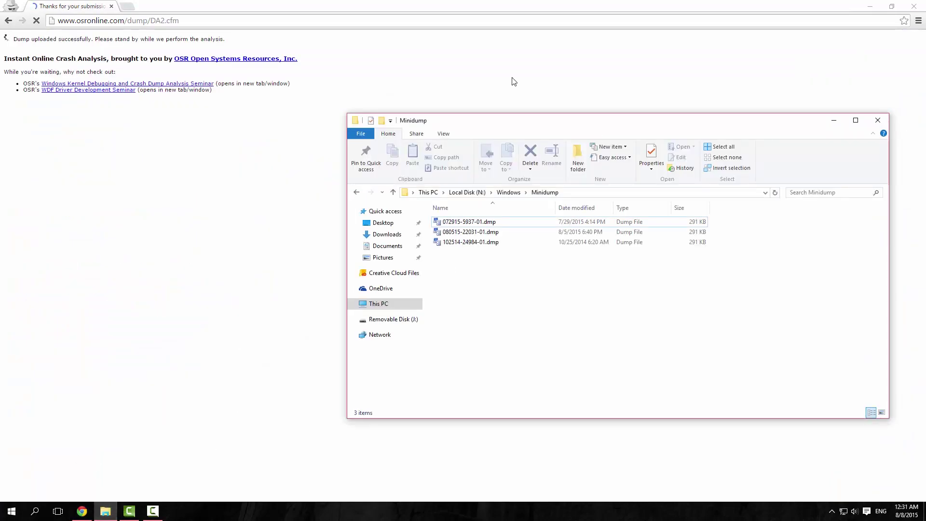
Go back up to the Windows folder on N: and open its Minidump folder.
{"action": "left_click", "coordinate": [511, 194]}
{"action": "scroll", "coordinate": [538, 323], "scroll_direction": "down", "scroll_amount": 20}
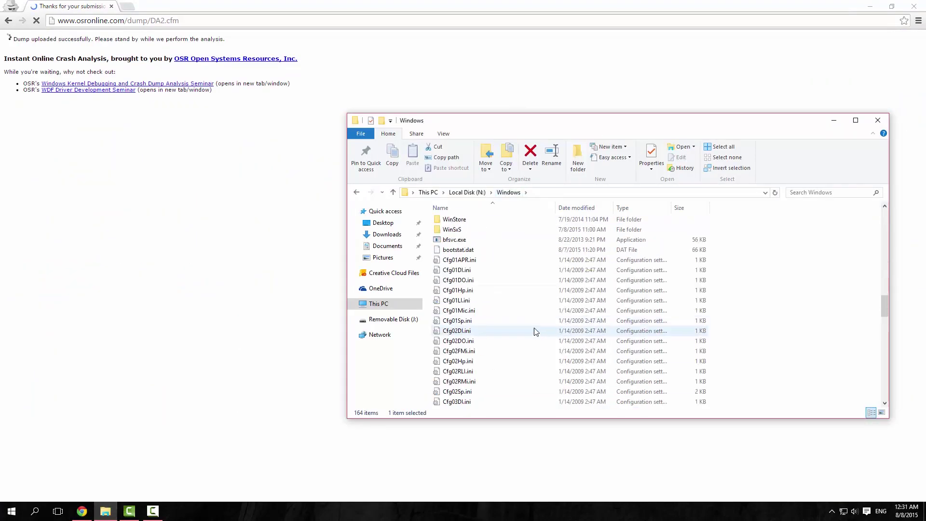
{"action": "scroll", "coordinate": [542, 320], "scroll_direction": "up", "scroll_amount": 4}
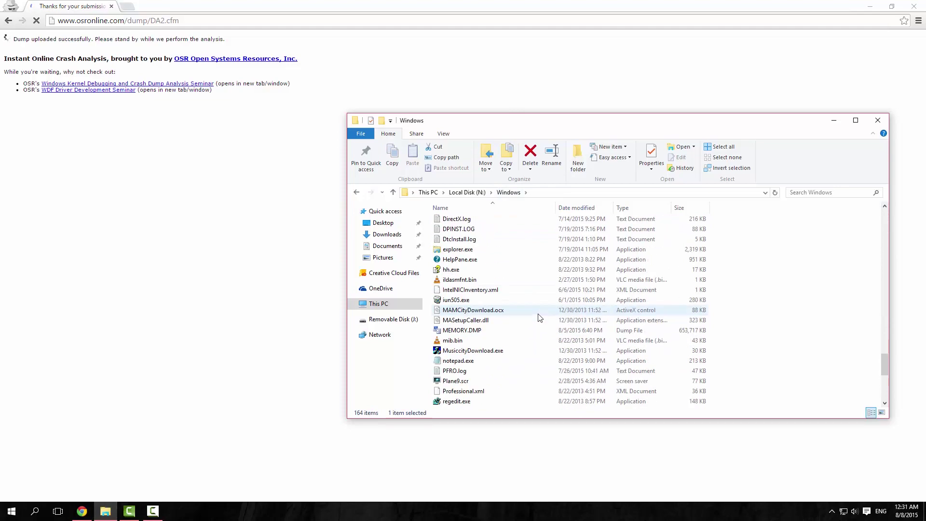
{"action": "left_click", "coordinate": [470, 330]}
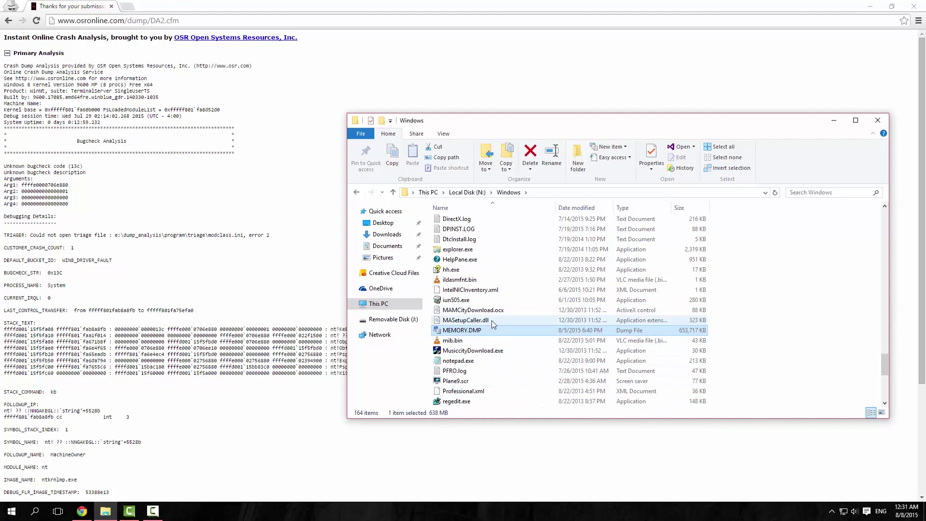
{"action": "scroll", "coordinate": [484, 328], "scroll_direction": "up", "scroll_amount": 20}
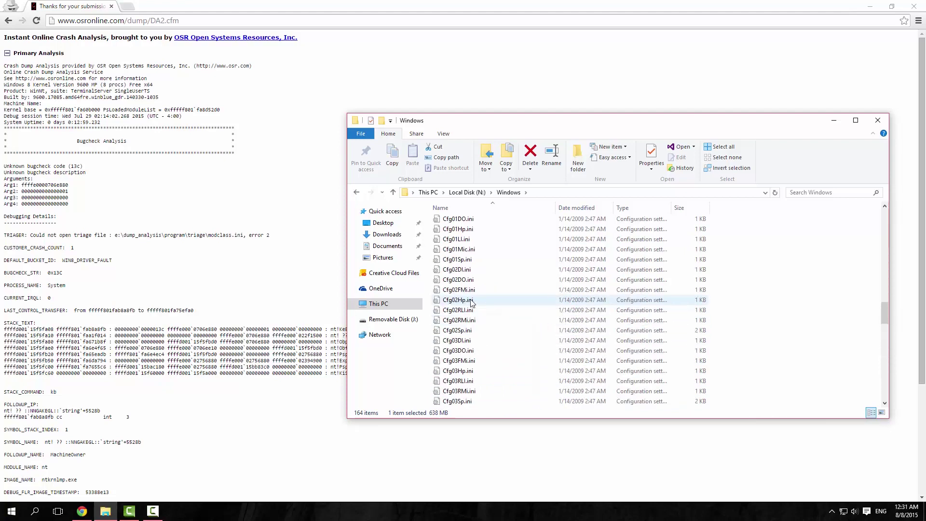
{"action": "scroll", "coordinate": [467, 287], "scroll_direction": "up", "scroll_amount": 5}
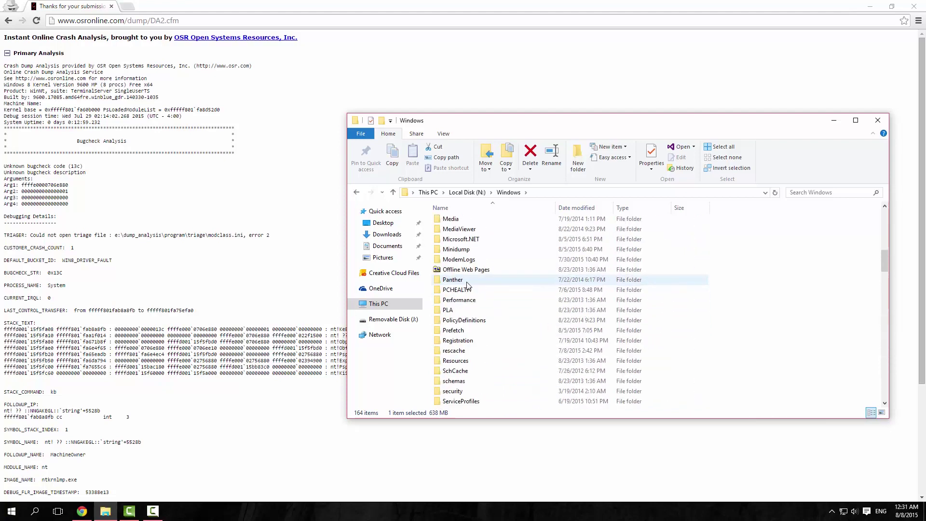
{"action": "double_click", "coordinate": [456, 279]}
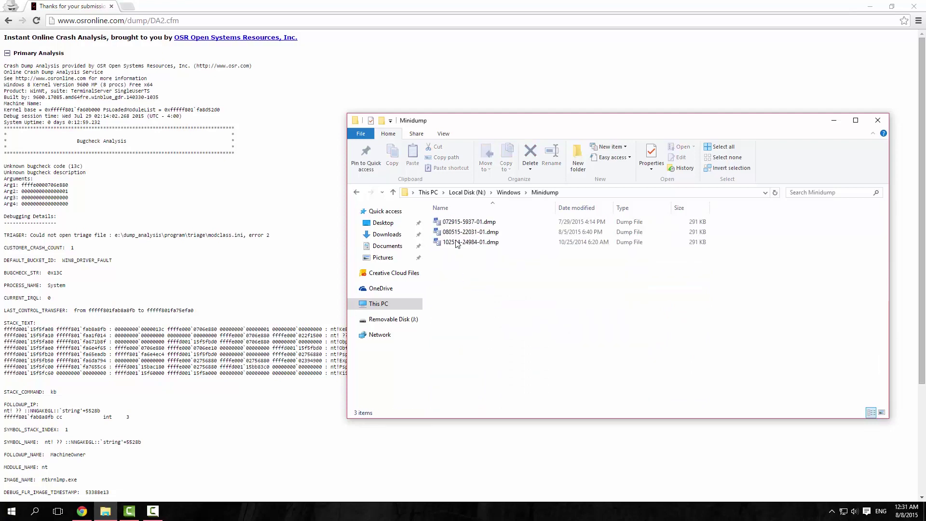
{"action": "right_click", "coordinate": [455, 242]}
{"action": "left_click", "coordinate": [484, 400]}
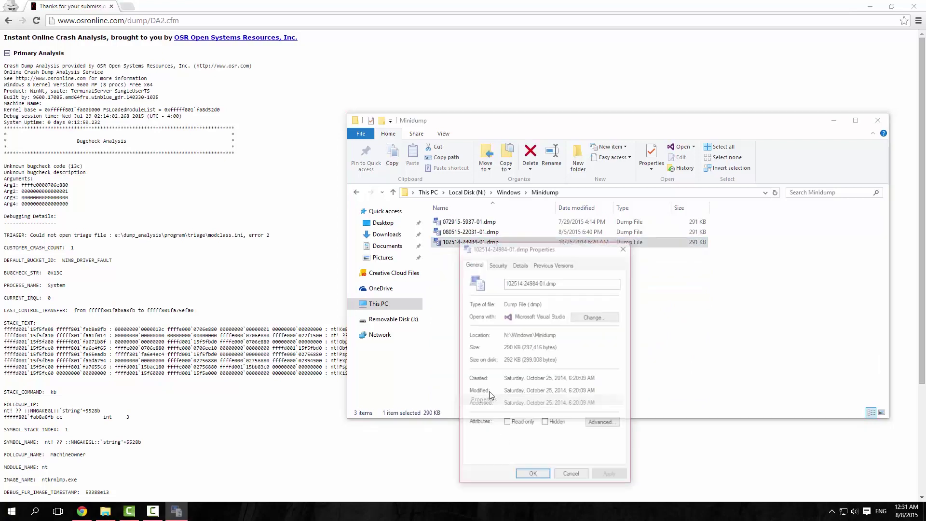
{"action": "left_click", "coordinate": [507, 265]}
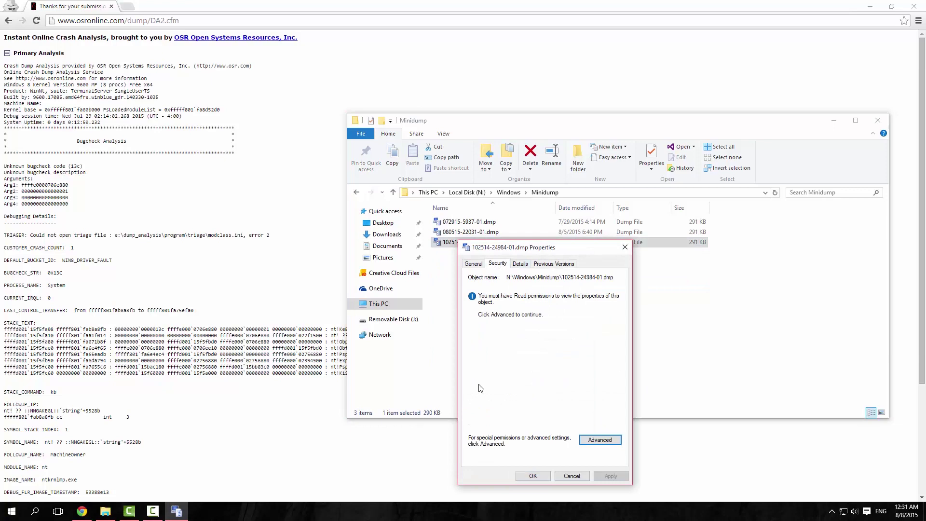
{"action": "left_click", "coordinate": [598, 439]}
{"action": "left_click", "coordinate": [321, 230]}
Add a Full control permission entry for the user's account, apply it, and close the dialogs.
{"action": "left_click", "coordinate": [319, 329]}
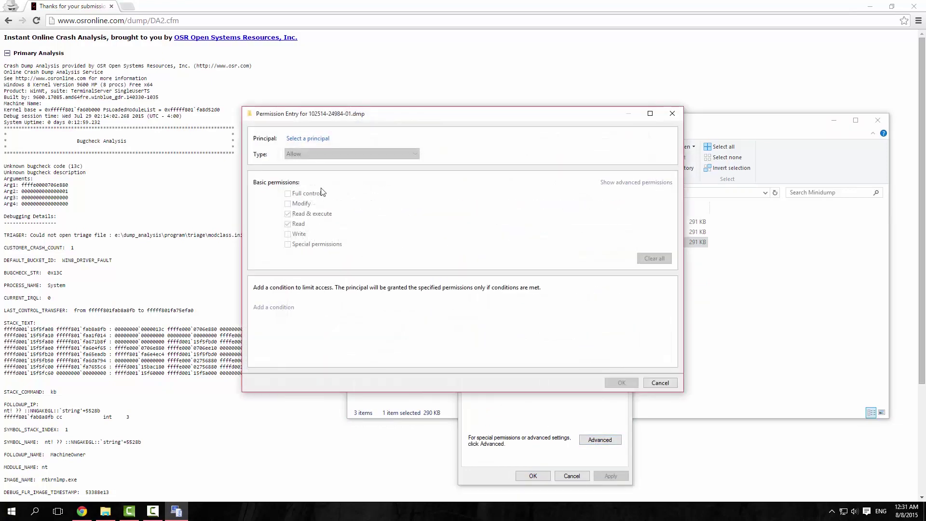
{"action": "left_click", "coordinate": [316, 139]}
{"action": "type", "text": "julian"}
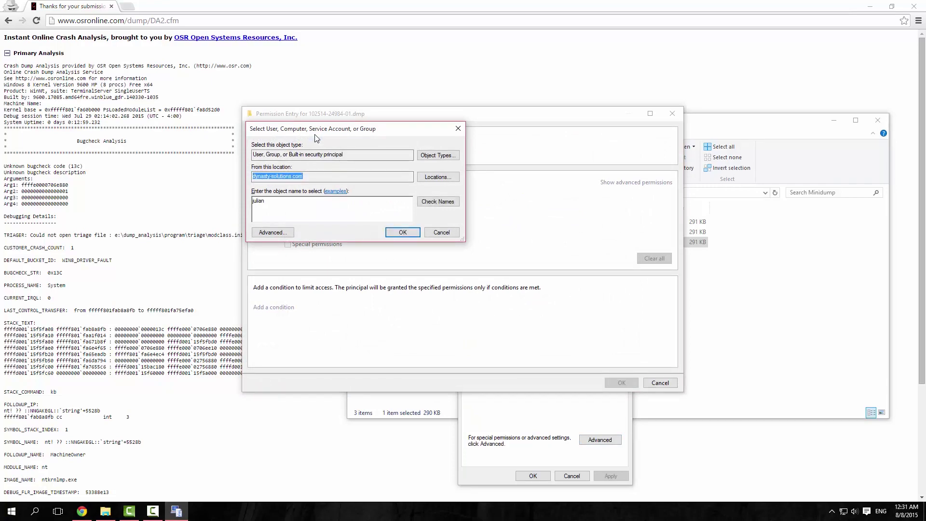
{"action": "key", "text": "Return"}
{"action": "left_click", "coordinate": [315, 194]}
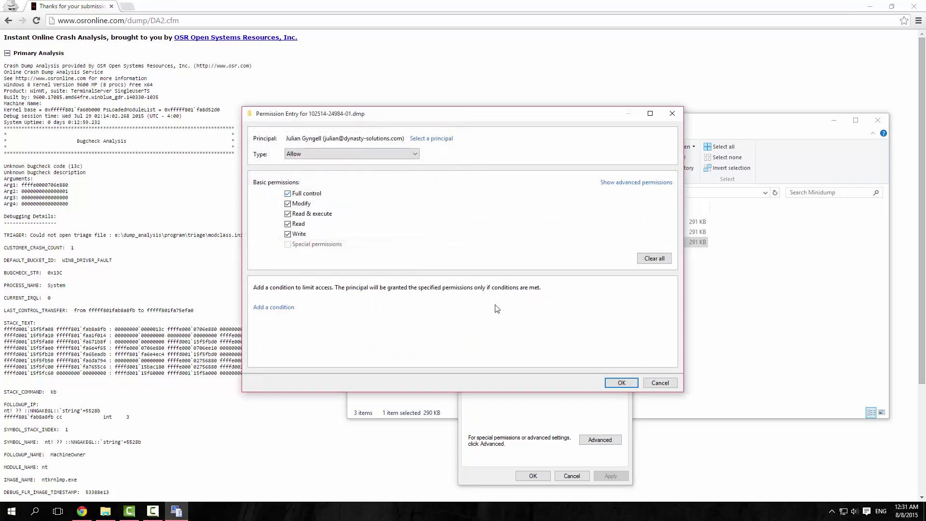
{"action": "left_click", "coordinate": [615, 382]}
{"action": "left_click", "coordinate": [624, 363]}
{"action": "left_click", "coordinate": [584, 364]}
{"action": "left_click", "coordinate": [527, 476]}
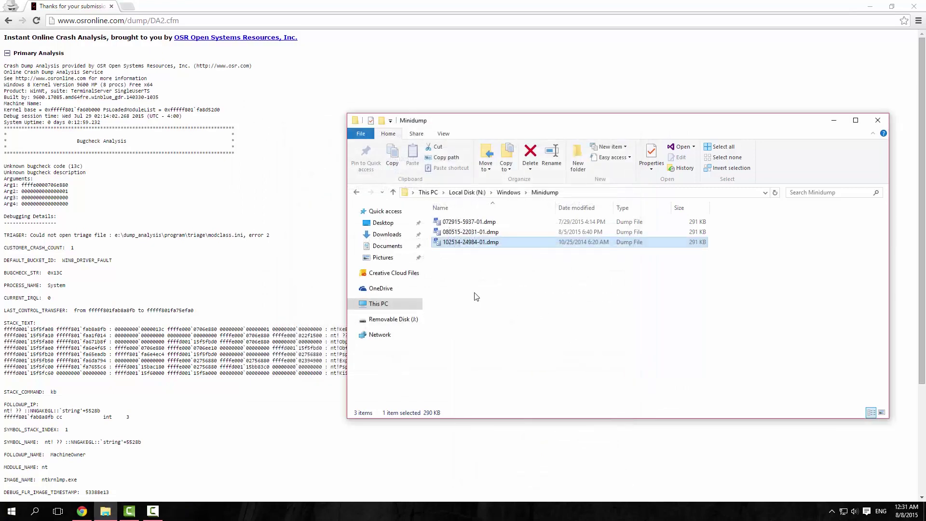
{"action": "left_click", "coordinate": [196, 287]}
{"action": "left_click", "coordinate": [8, 20]}
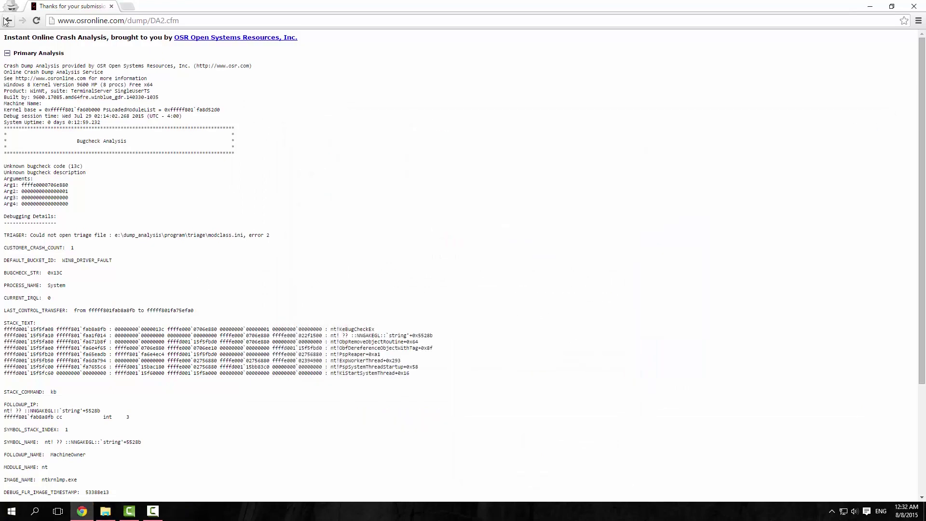
{"action": "left_click", "coordinate": [116, 376]}
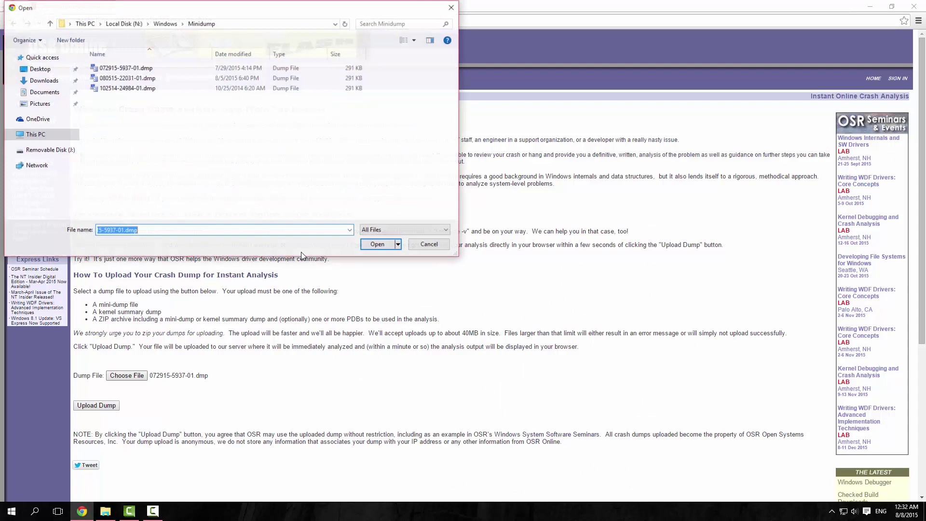
{"action": "double_click", "coordinate": [138, 89]}
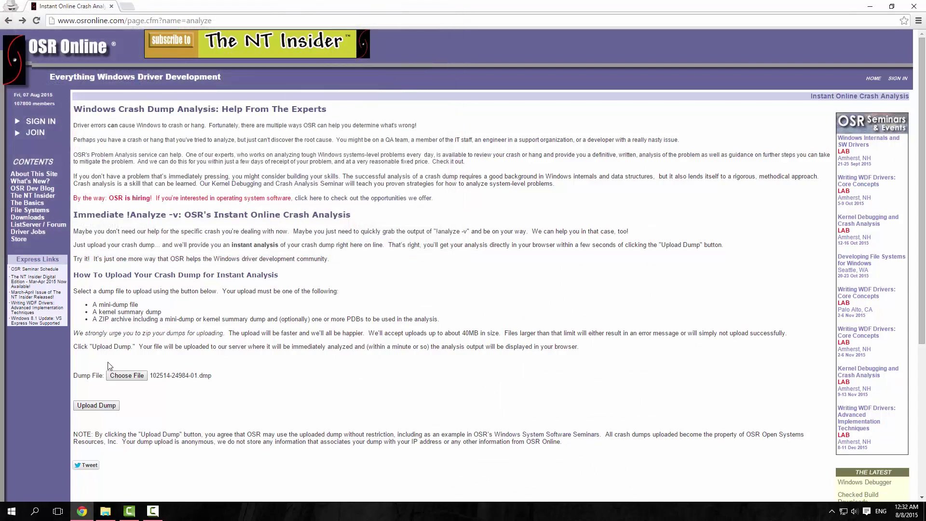
{"action": "left_click", "coordinate": [100, 408]}
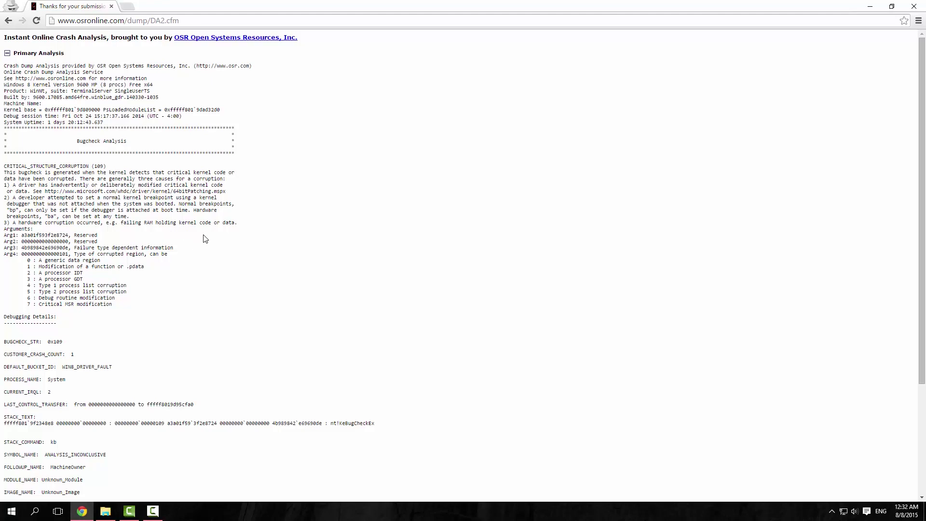
{"action": "scroll", "coordinate": [206, 239], "scroll_direction": "down", "scroll_amount": 2}
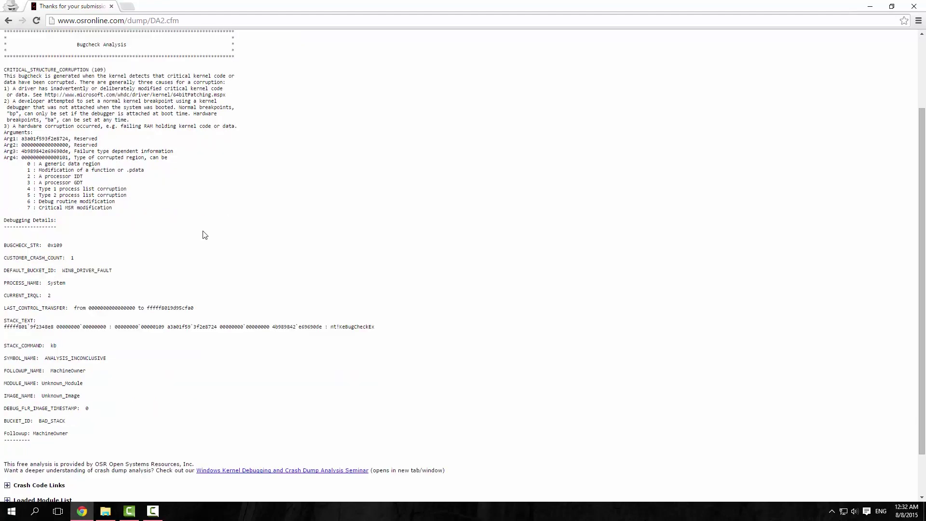
{"action": "scroll", "coordinate": [205, 235], "scroll_direction": "down", "scroll_amount": 2}
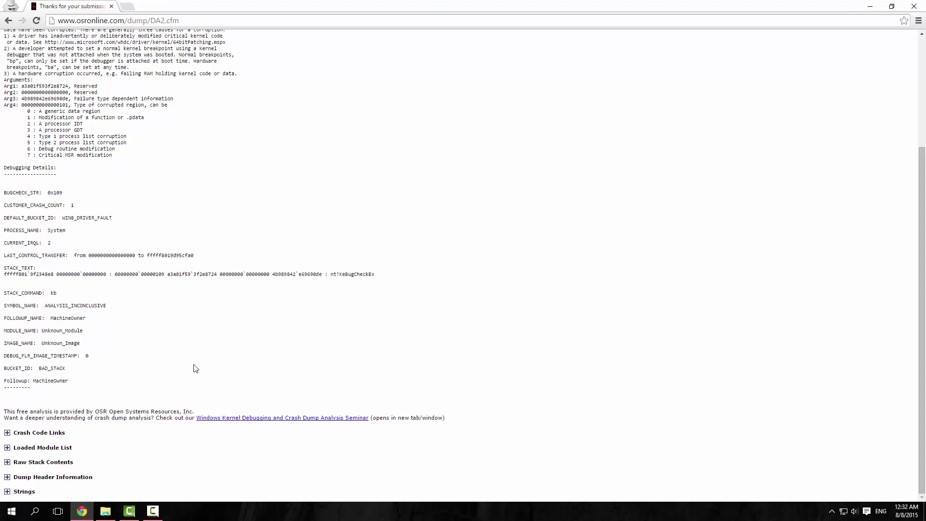
{"action": "scroll", "coordinate": [170, 335], "scroll_direction": "up", "scroll_amount": 2}
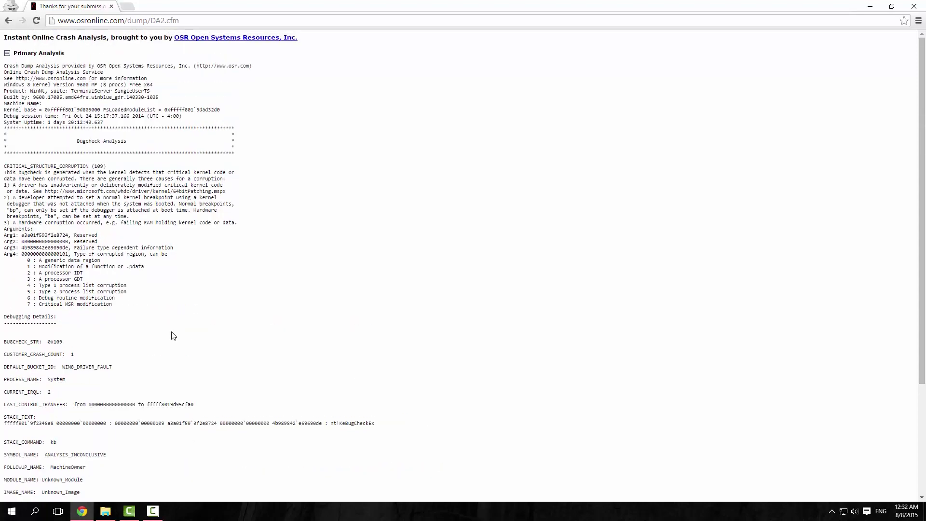
{"action": "scroll", "coordinate": [171, 335], "scroll_direction": "down", "scroll_amount": 2}
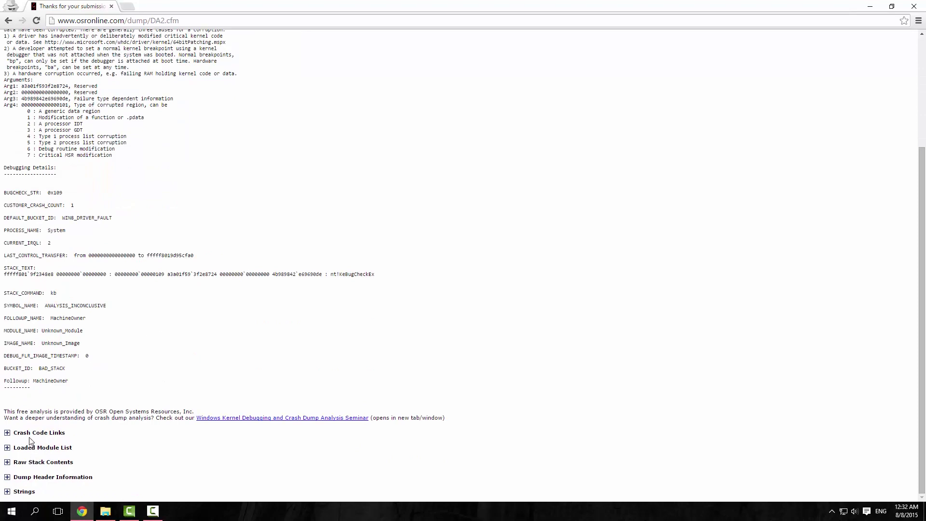
Expand and review the Loaded Module List and Raw Stack Contents sections, then collapse both.
{"action": "left_click", "coordinate": [7, 448]}
{"action": "scroll", "coordinate": [62, 419], "scroll_direction": "down", "scroll_amount": 8}
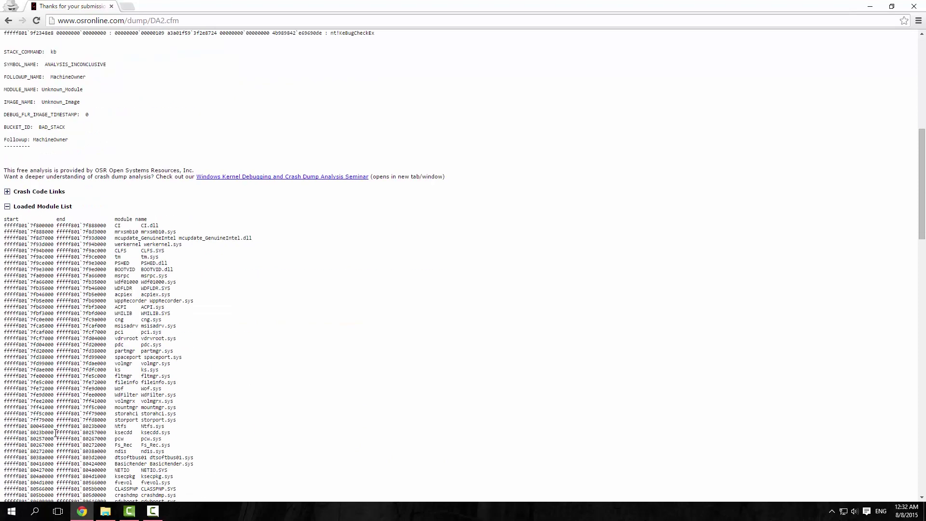
{"action": "scroll", "coordinate": [62, 419], "scroll_direction": "down", "scroll_amount": 20}
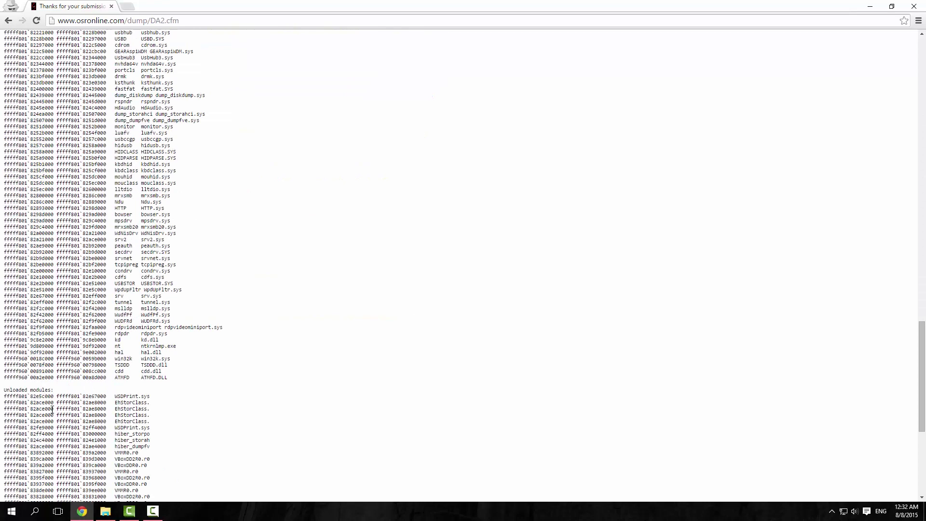
{"action": "left_click", "coordinate": [6, 462]}
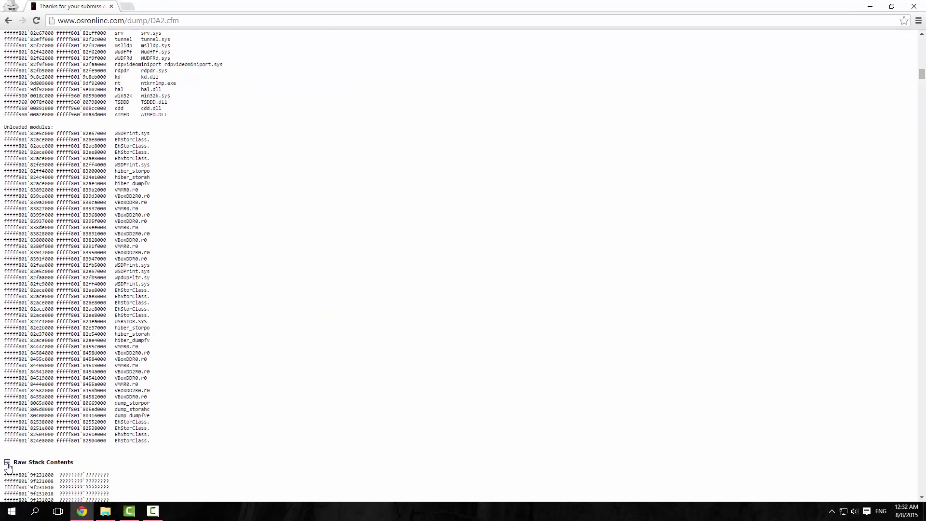
{"action": "scroll", "coordinate": [41, 441], "scroll_direction": "down", "scroll_amount": 17}
{"action": "scroll", "coordinate": [41, 441], "scroll_direction": "up", "scroll_amount": 7}
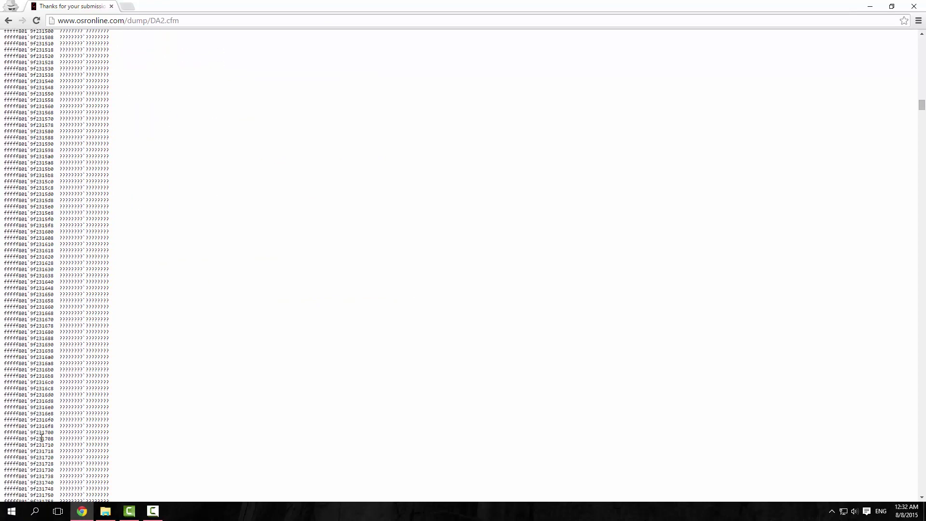
{"action": "scroll", "coordinate": [40, 432], "scroll_direction": "up", "scroll_amount": 12}
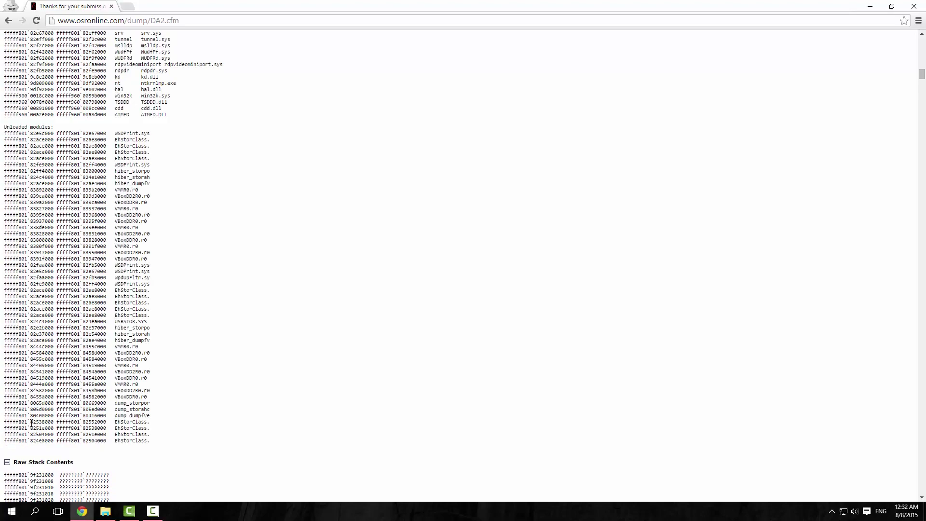
{"action": "scroll", "coordinate": [8, 420], "scroll_direction": "down", "scroll_amount": 2}
{"action": "left_click", "coordinate": [7, 417]}
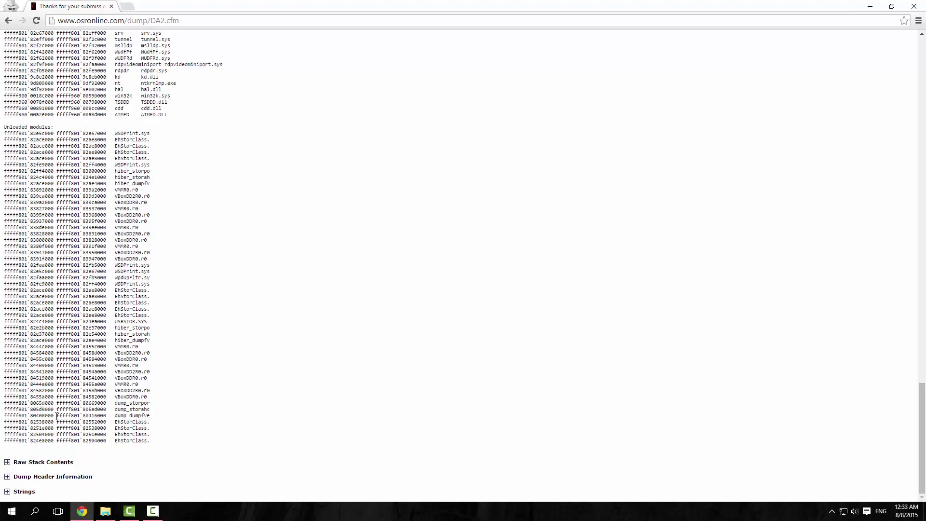
{"action": "scroll", "coordinate": [56, 416], "scroll_direction": "up", "scroll_amount": 20}
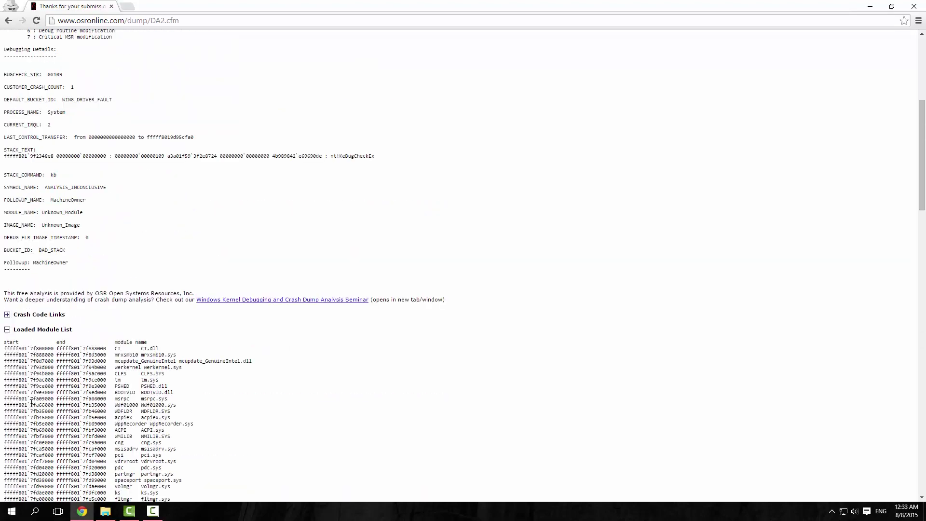
{"action": "left_click", "coordinate": [7, 330]}
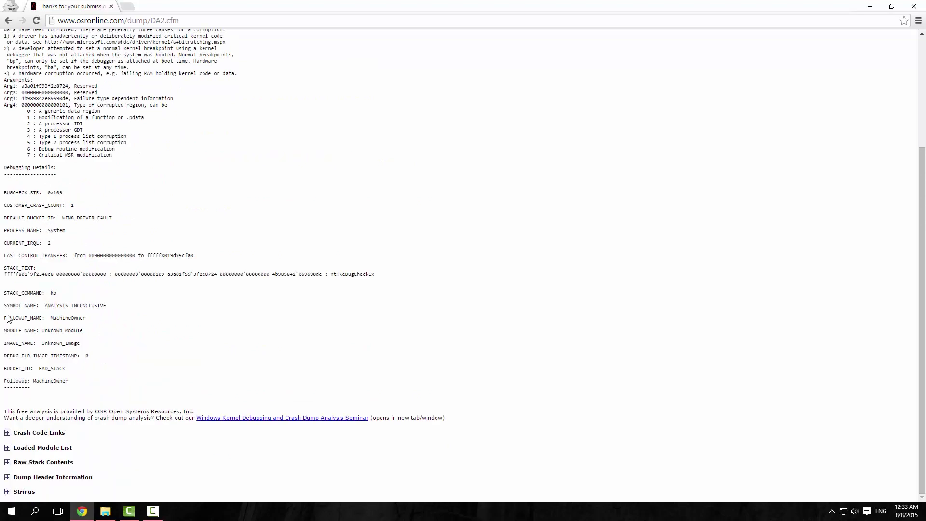
Expand and review the Crash Code Links and Dump Header Information sections, then collapse them.
{"action": "left_click", "coordinate": [8, 433]}
{"action": "scroll", "coordinate": [8, 420], "scroll_direction": "down", "scroll_amount": 1}
{"action": "left_click", "coordinate": [7, 407]}
{"action": "left_click", "coordinate": [8, 478]}
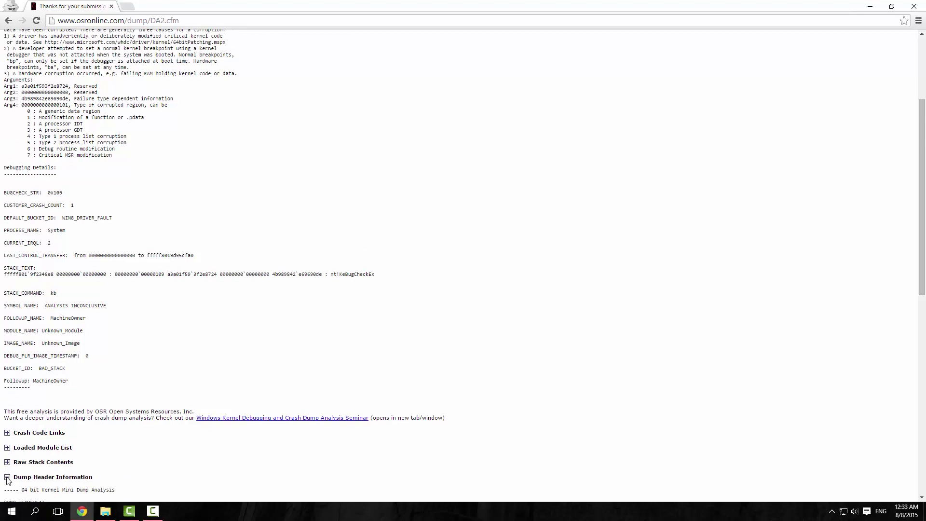
{"action": "scroll", "coordinate": [26, 417], "scroll_direction": "down", "scroll_amount": 6}
{"action": "scroll", "coordinate": [18, 391], "scroll_direction": "down", "scroll_amount": 4}
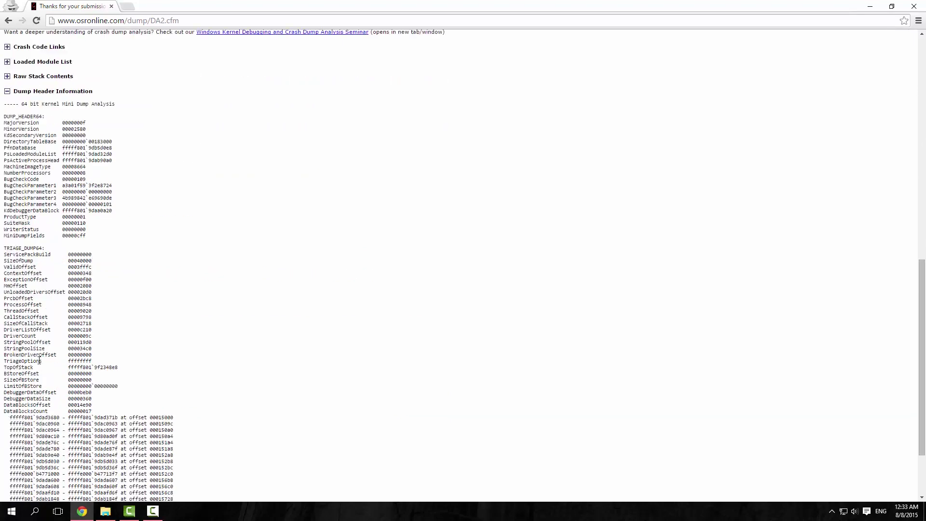
{"action": "scroll", "coordinate": [37, 356], "scroll_direction": "up", "scroll_amount": 7}
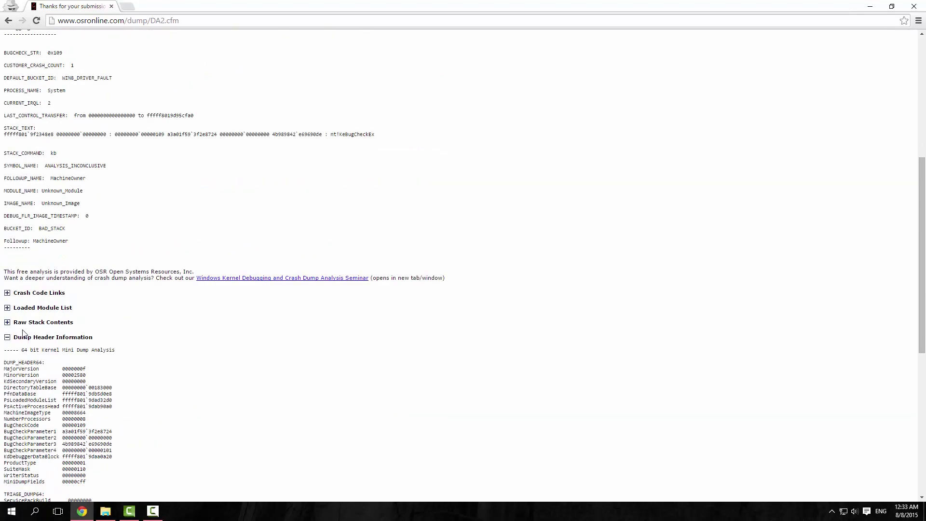
{"action": "left_click", "coordinate": [8, 336]}
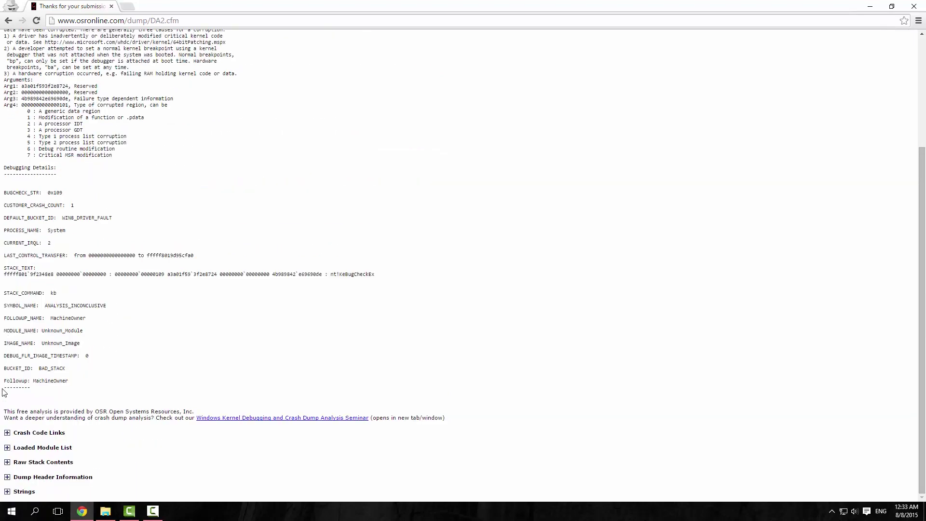
Expand the Strings section and scroll through entries like EhStorClass and WSDPrint.sys.
{"action": "left_click", "coordinate": [7, 492]}
{"action": "scroll", "coordinate": [14, 356], "scroll_direction": "down", "scroll_amount": 6}
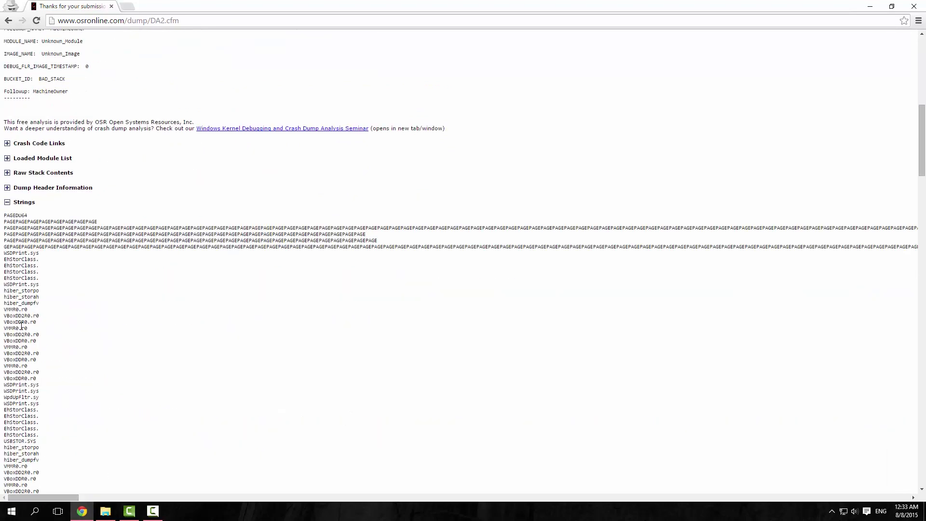
{"action": "scroll", "coordinate": [55, 328], "scroll_direction": "down", "scroll_amount": 8}
{"action": "scroll", "coordinate": [50, 310], "scroll_direction": "up", "scroll_amount": 8}
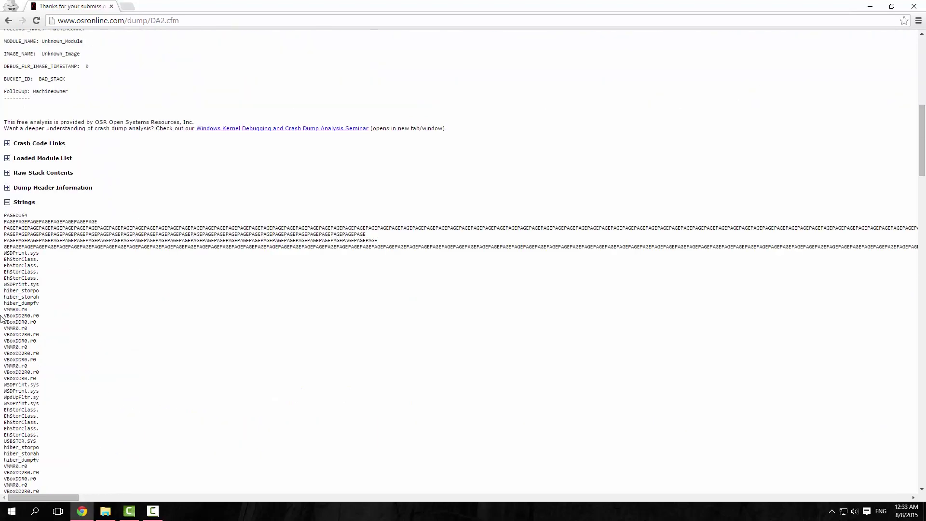